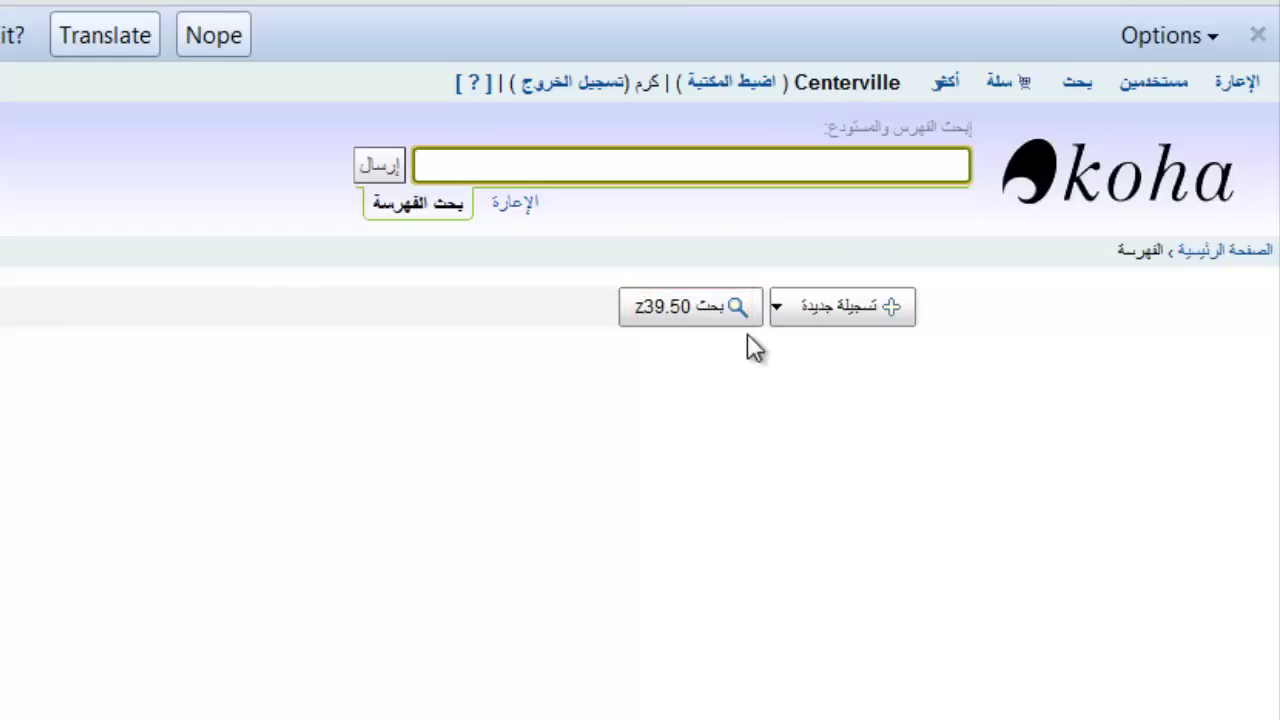
click(779, 316)
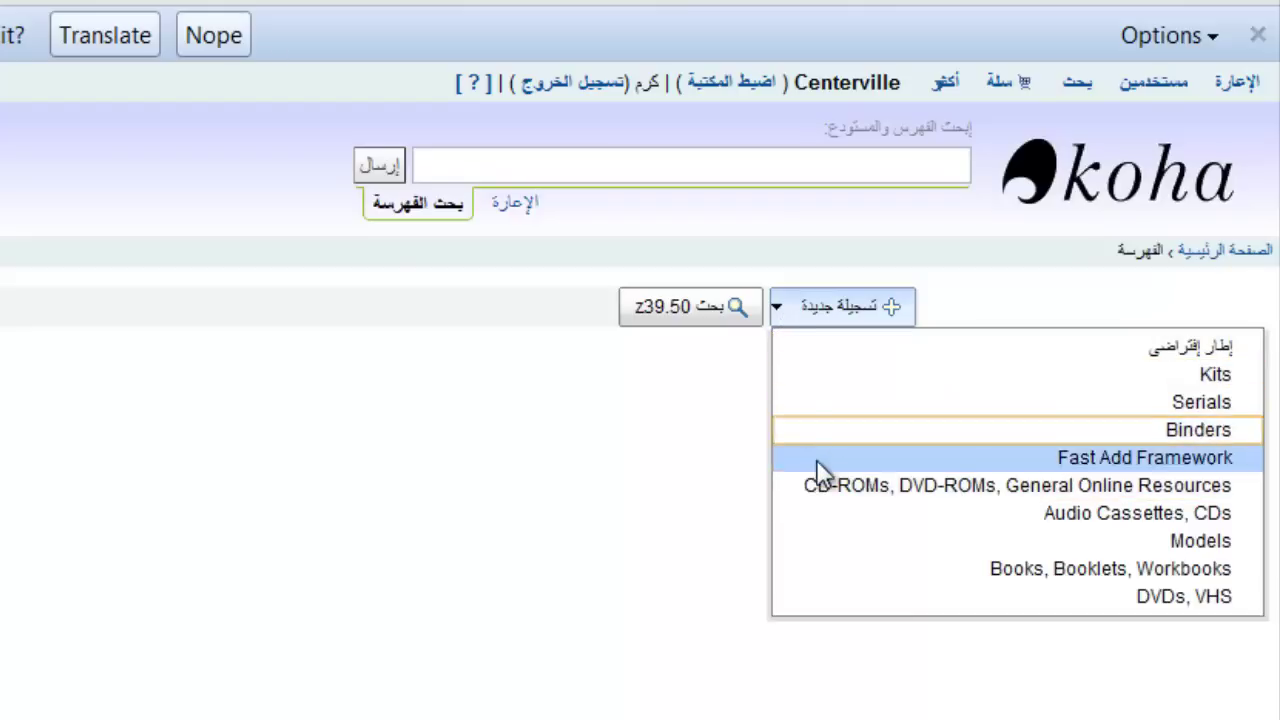
click(683, 510)
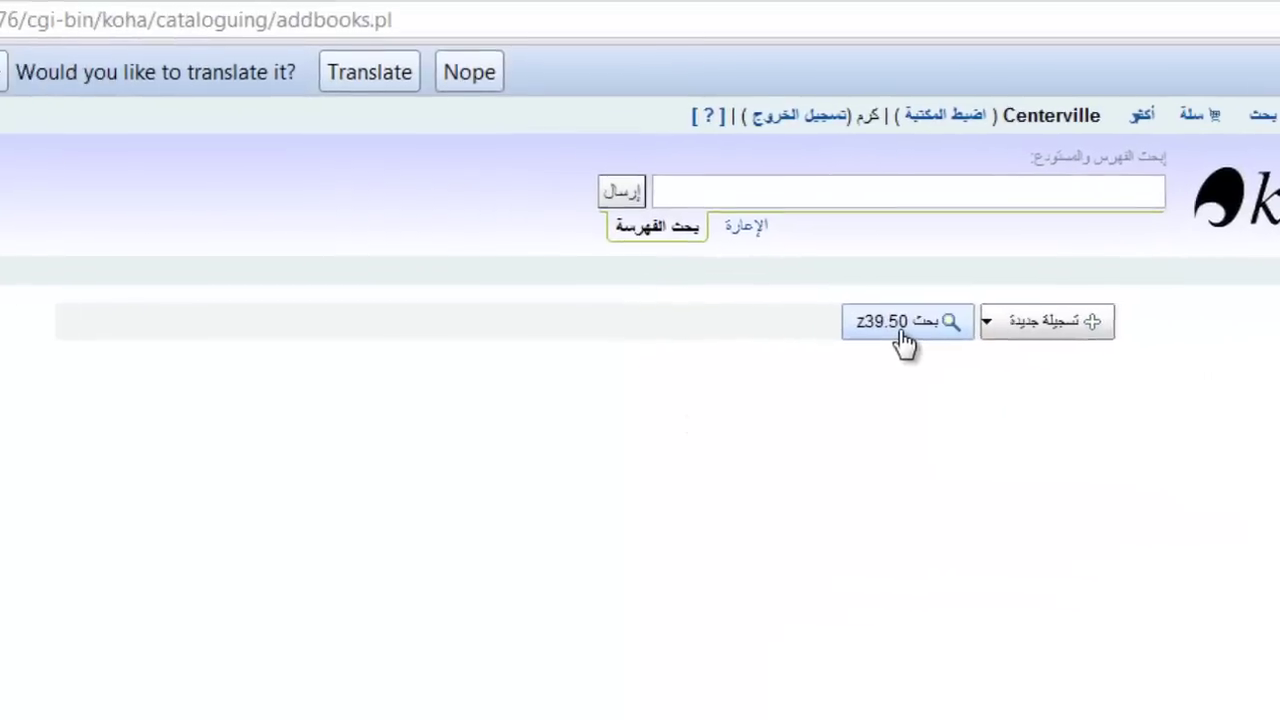
click(903, 340)
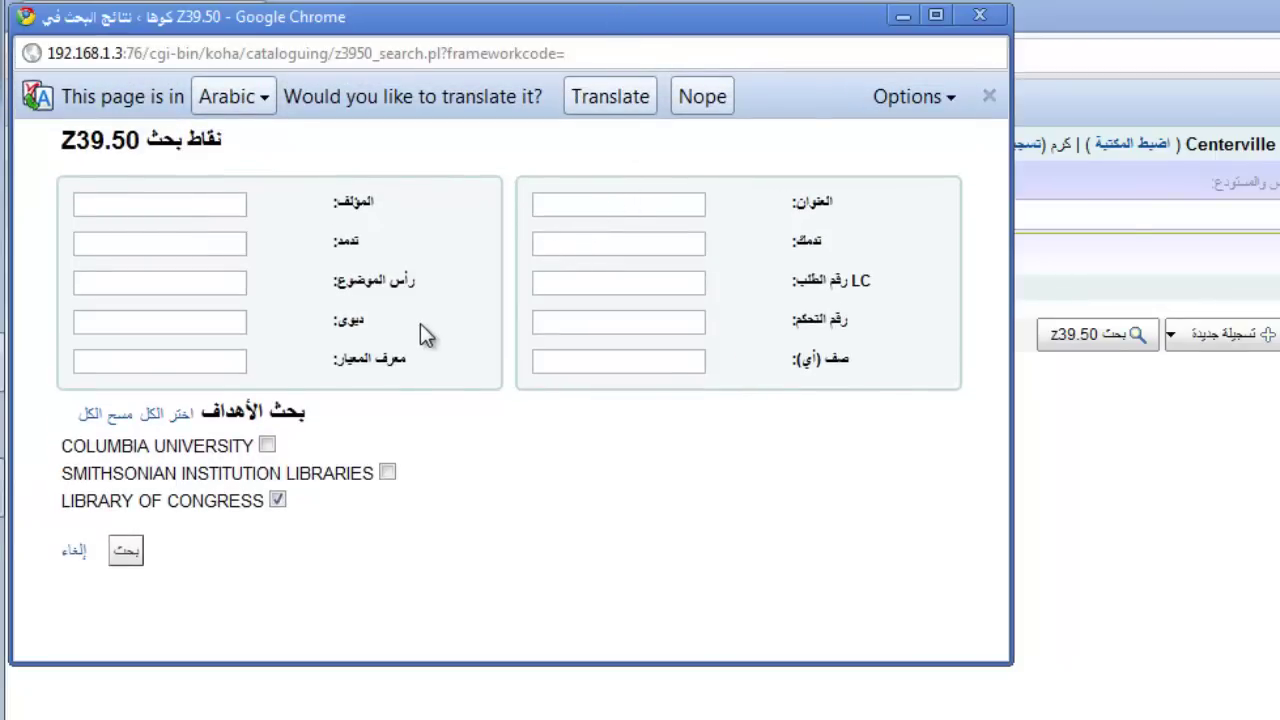
click(266, 445)
click(614, 204)
click(614, 243)
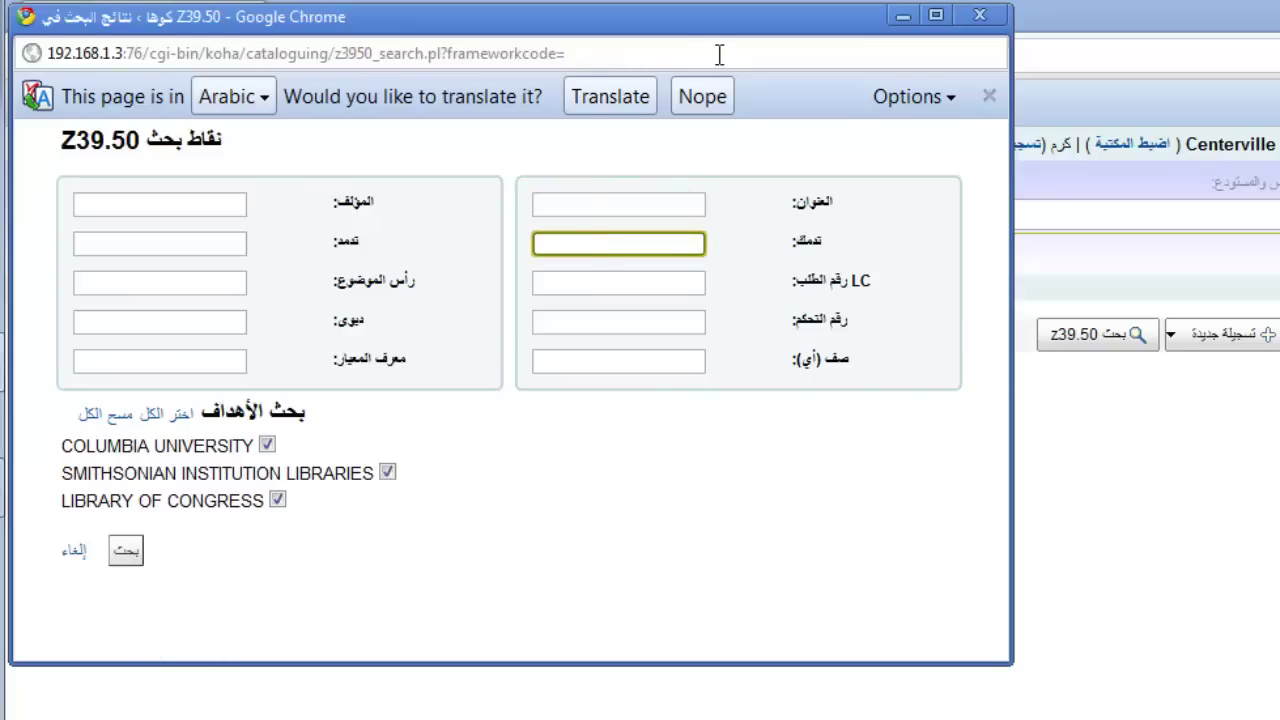
click(979, 15)
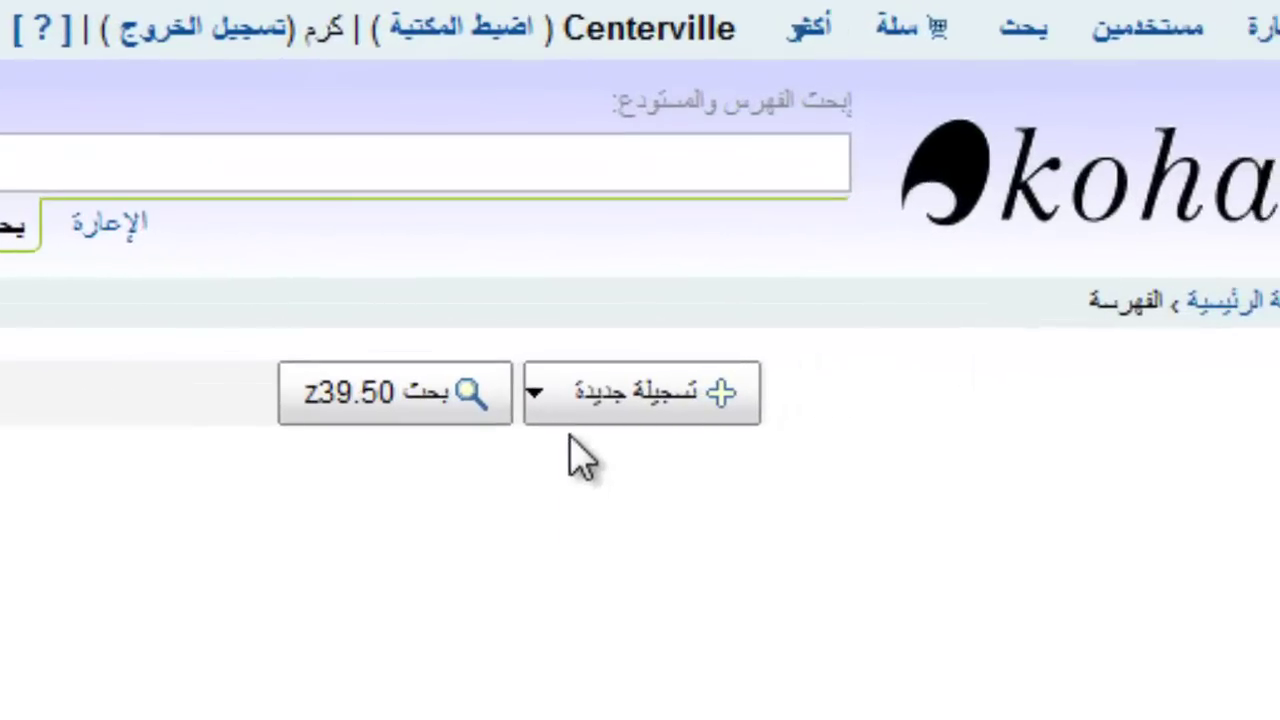
Start a new record with the Books, Booklets, Workbooks framework and fill the 000 leader and 008 fields with their default values.
click(538, 398)
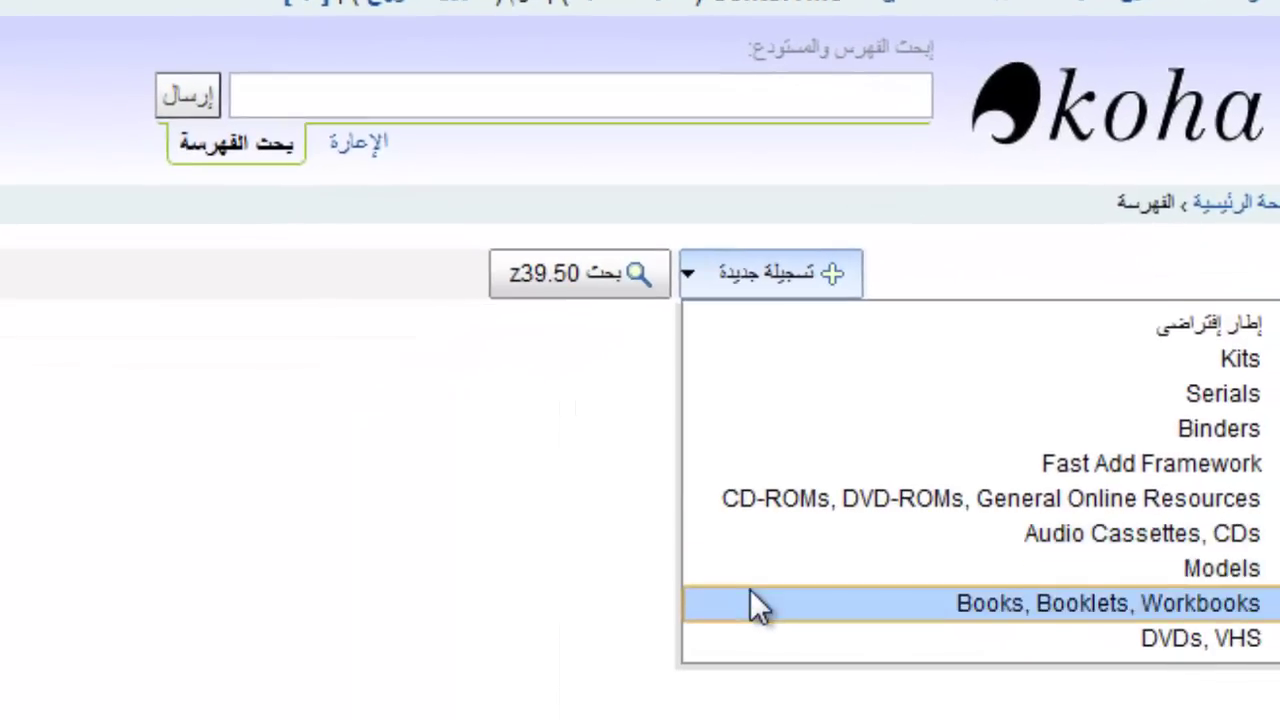
click(757, 606)
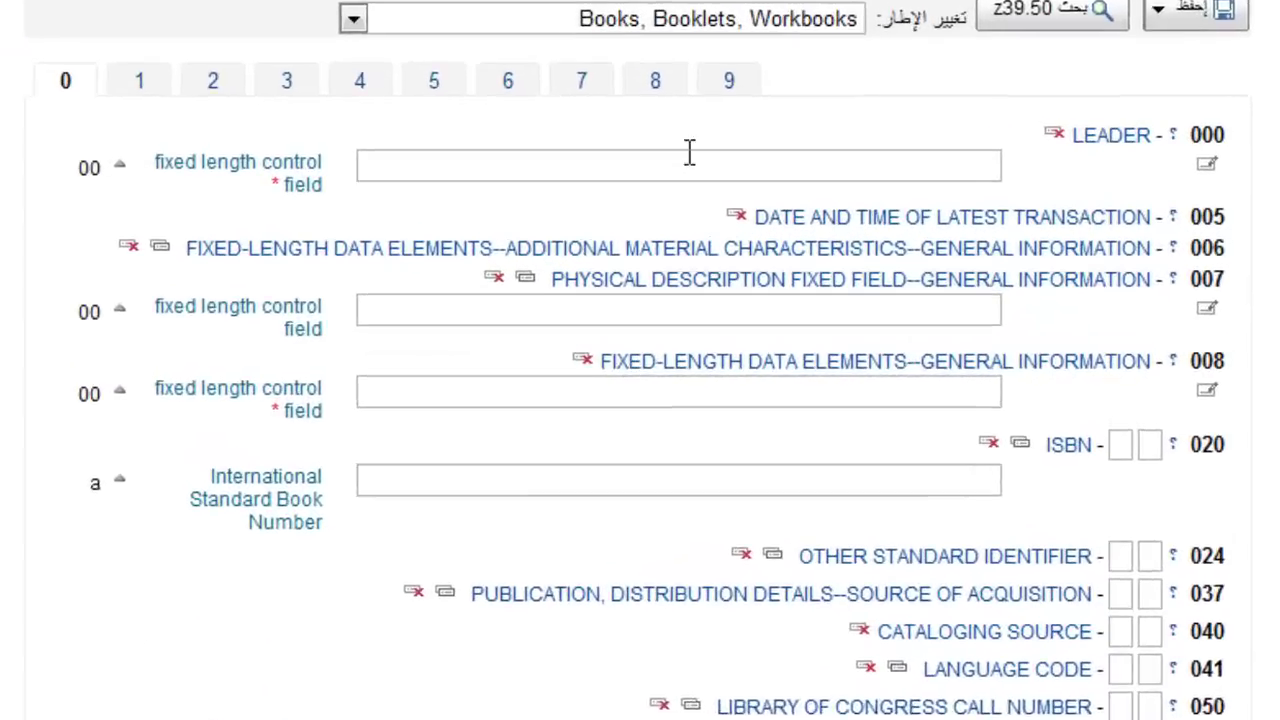
click(688, 160)
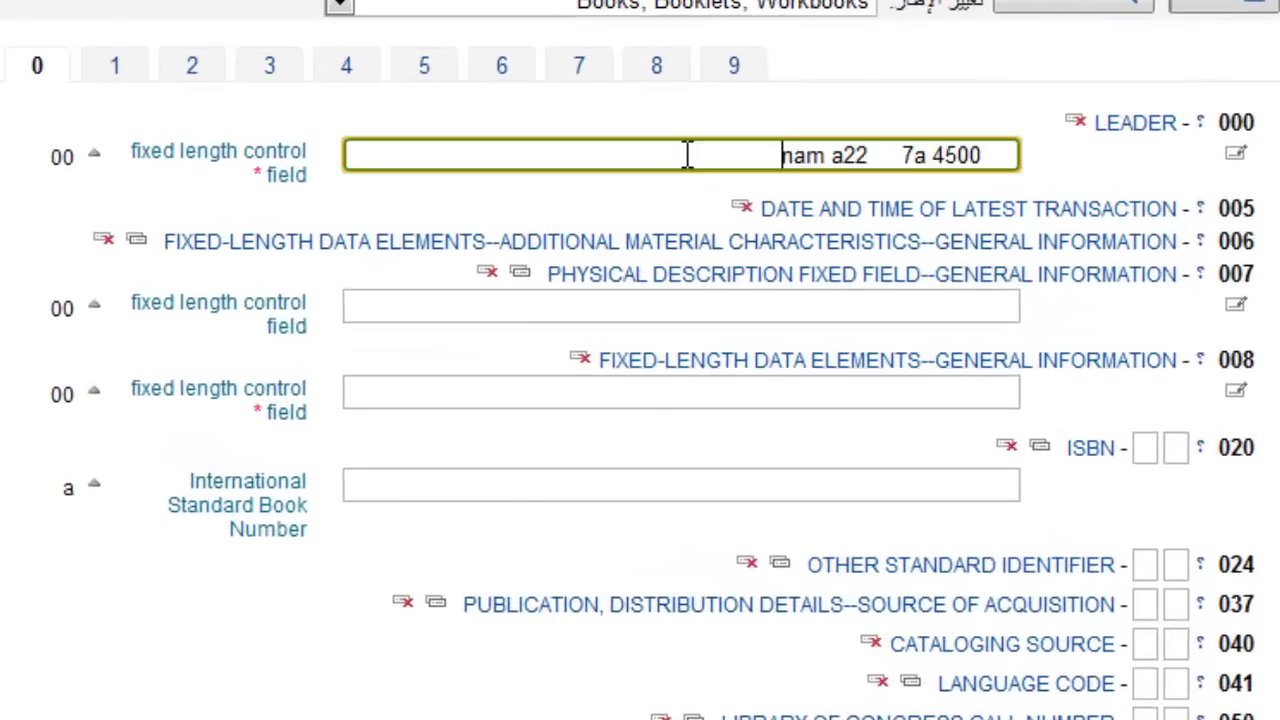
click(586, 305)
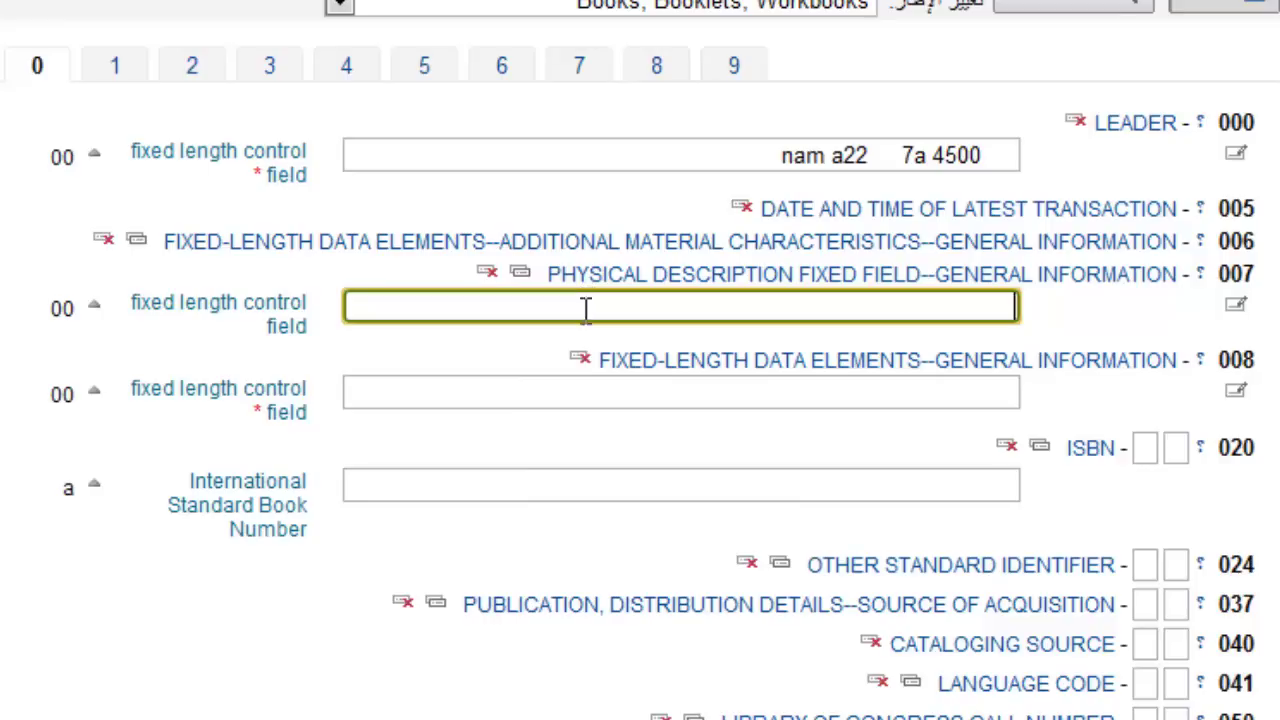
click(571, 400)
Enter 020 as the classification number in the Dewey decimal field 082.
click(569, 482)
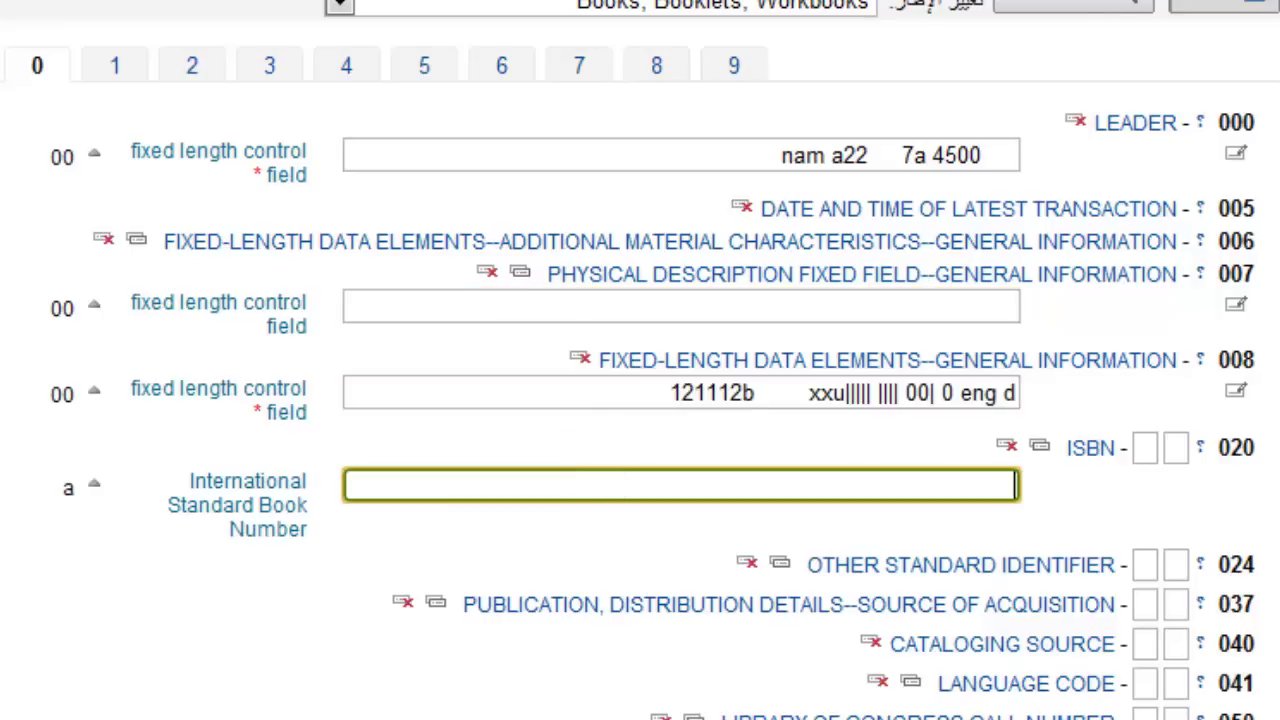
scroll(1203, 454, down, 4)
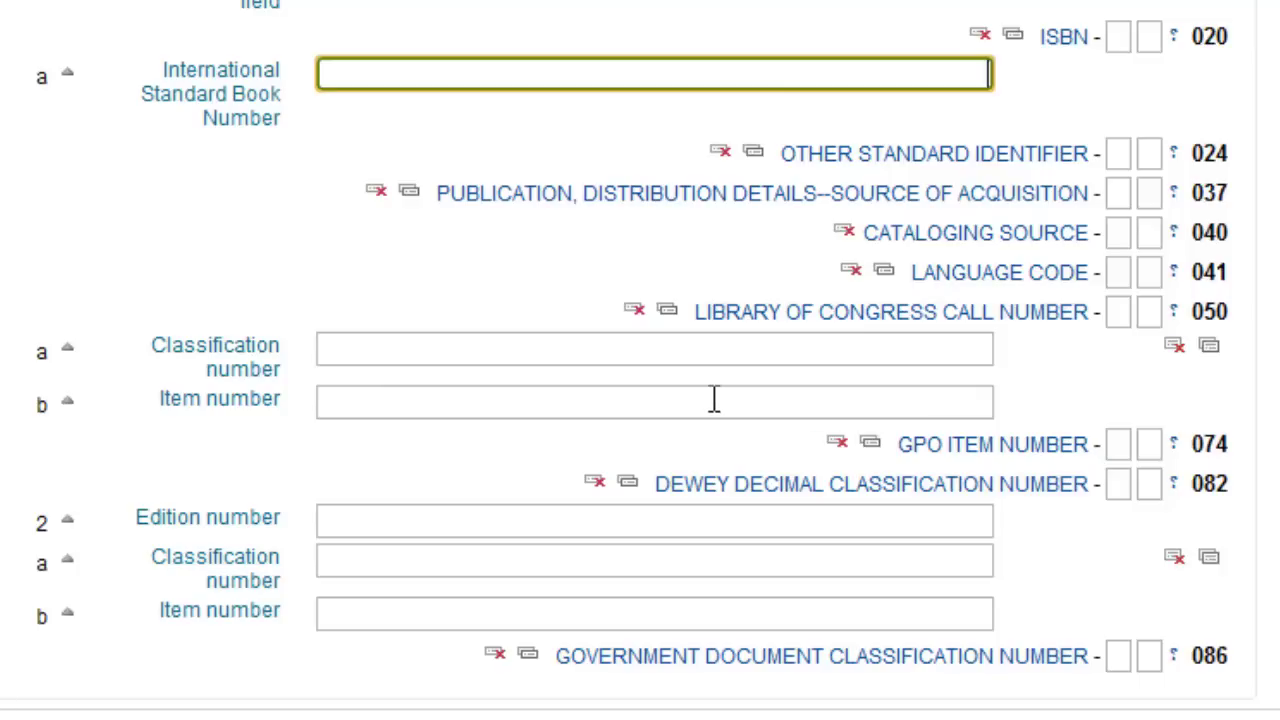
click(743, 560)
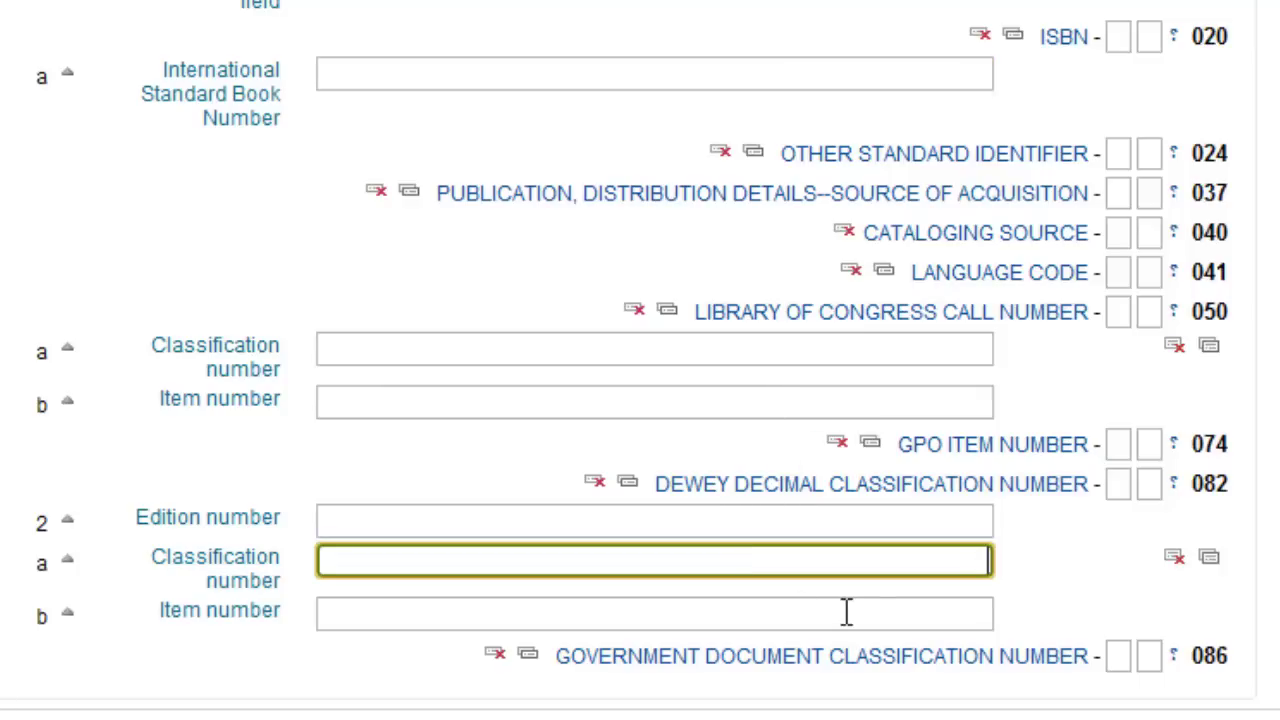
text(020)
click(813, 519)
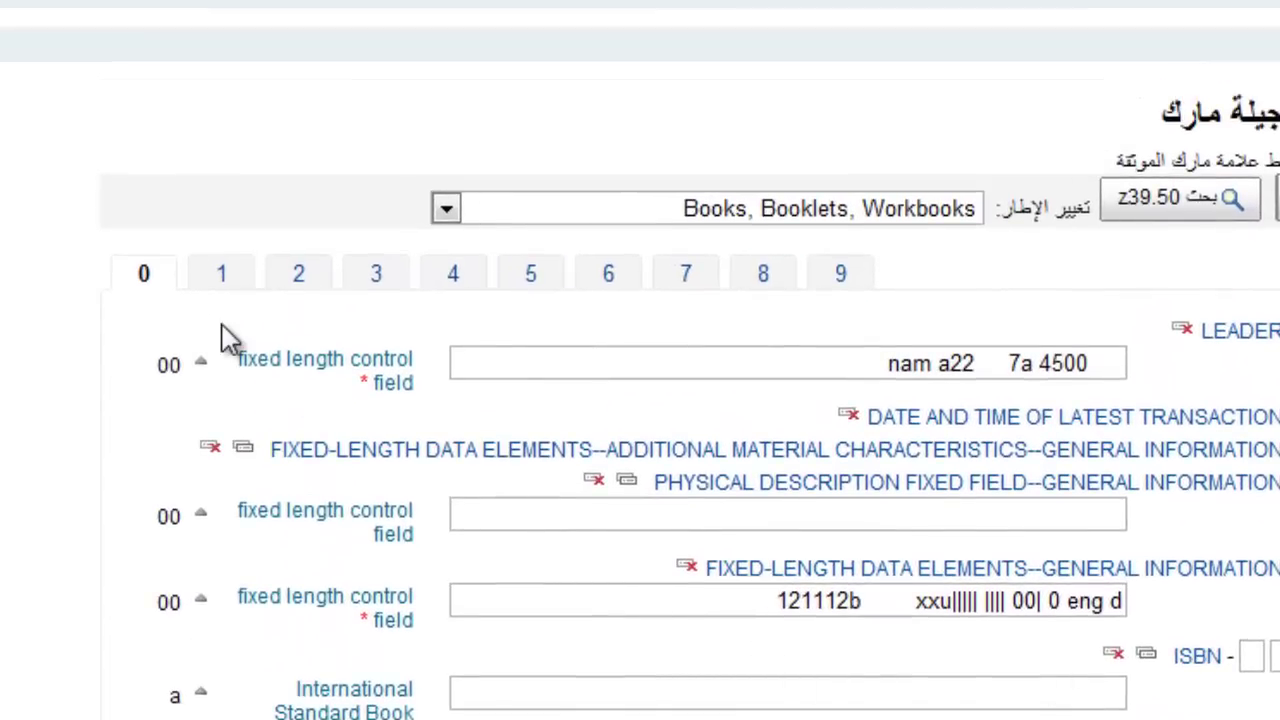
Enter the author's personal name, surname first and ending with a period, in the main entry field 100.
click(219, 274)
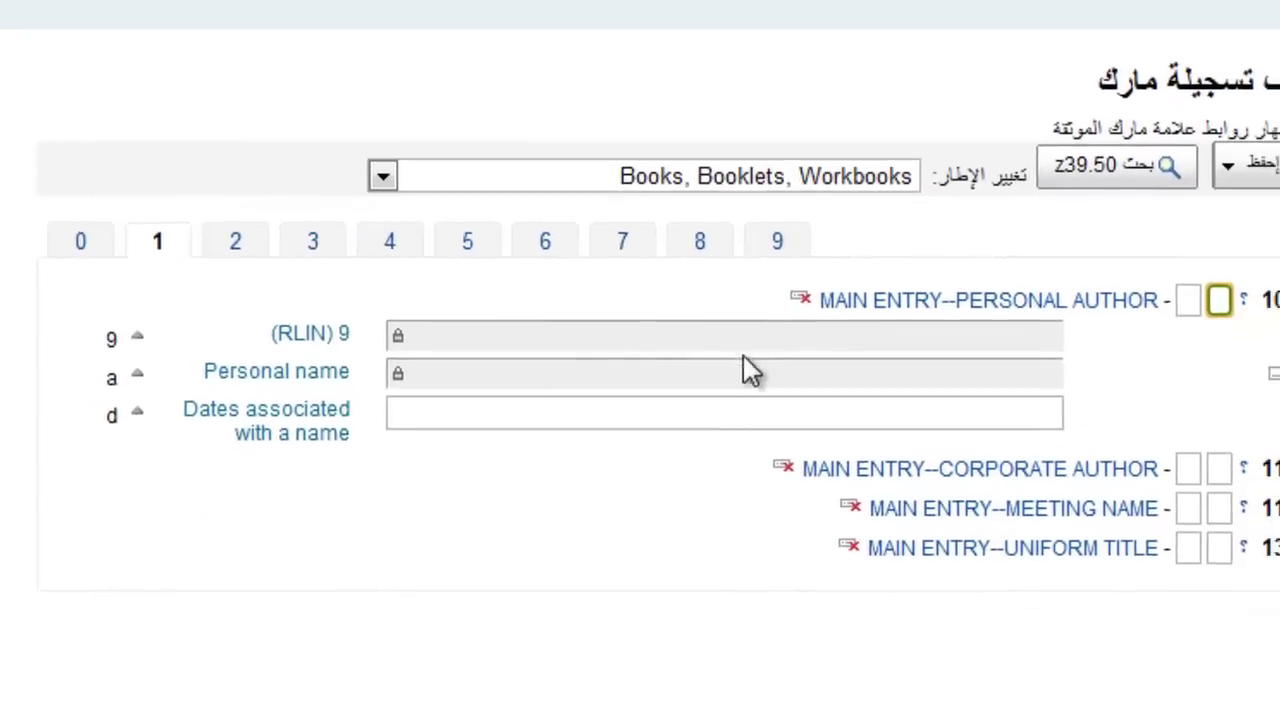
click(823, 405)
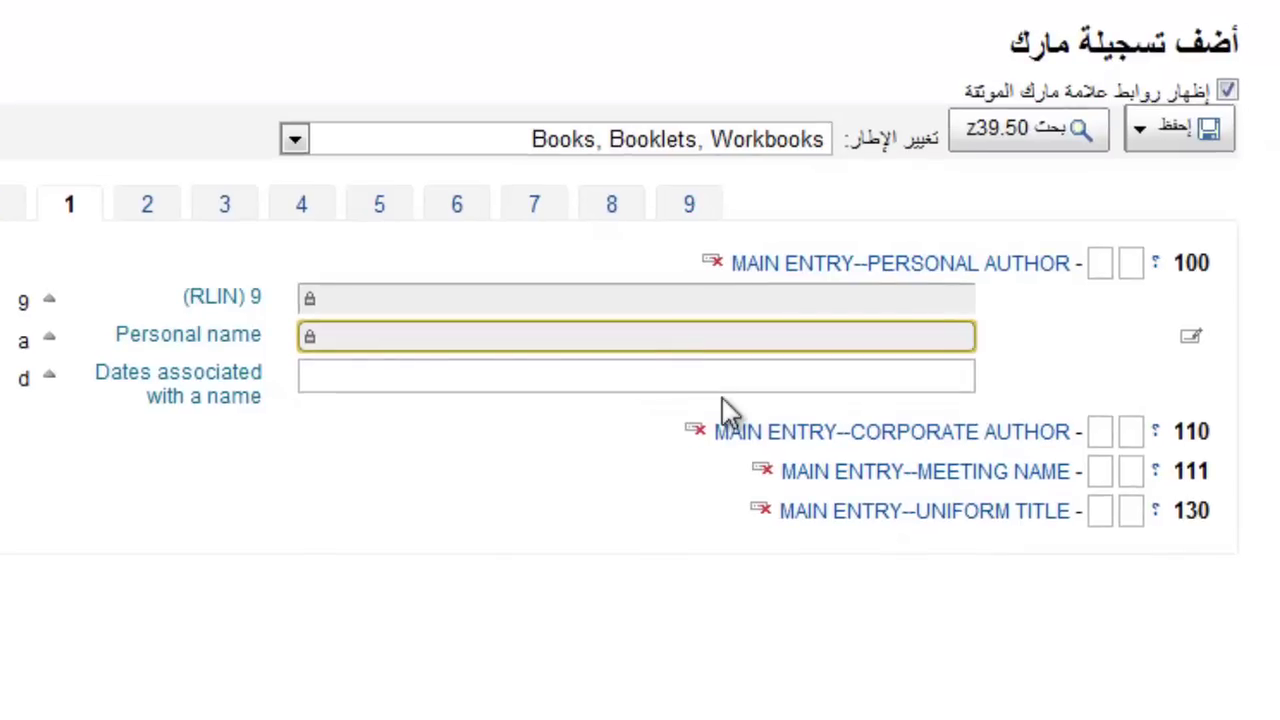
text(مهنا ، عبد المجيد)
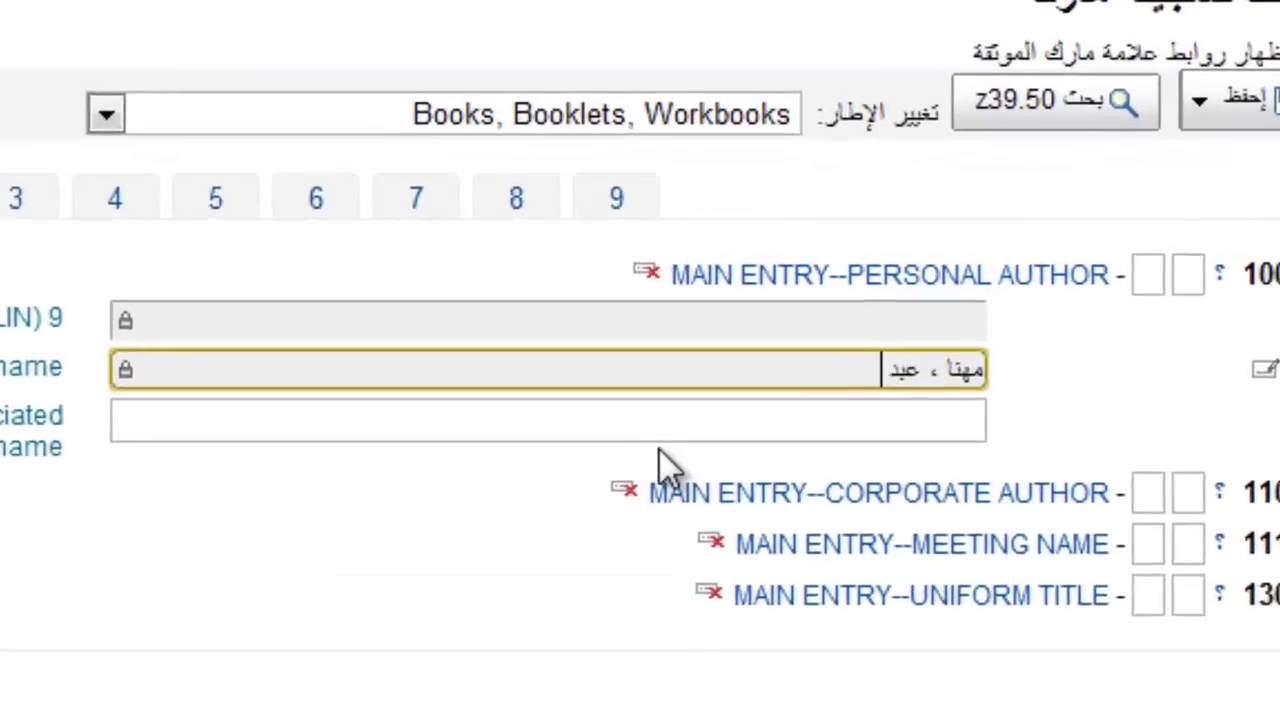
text(.)
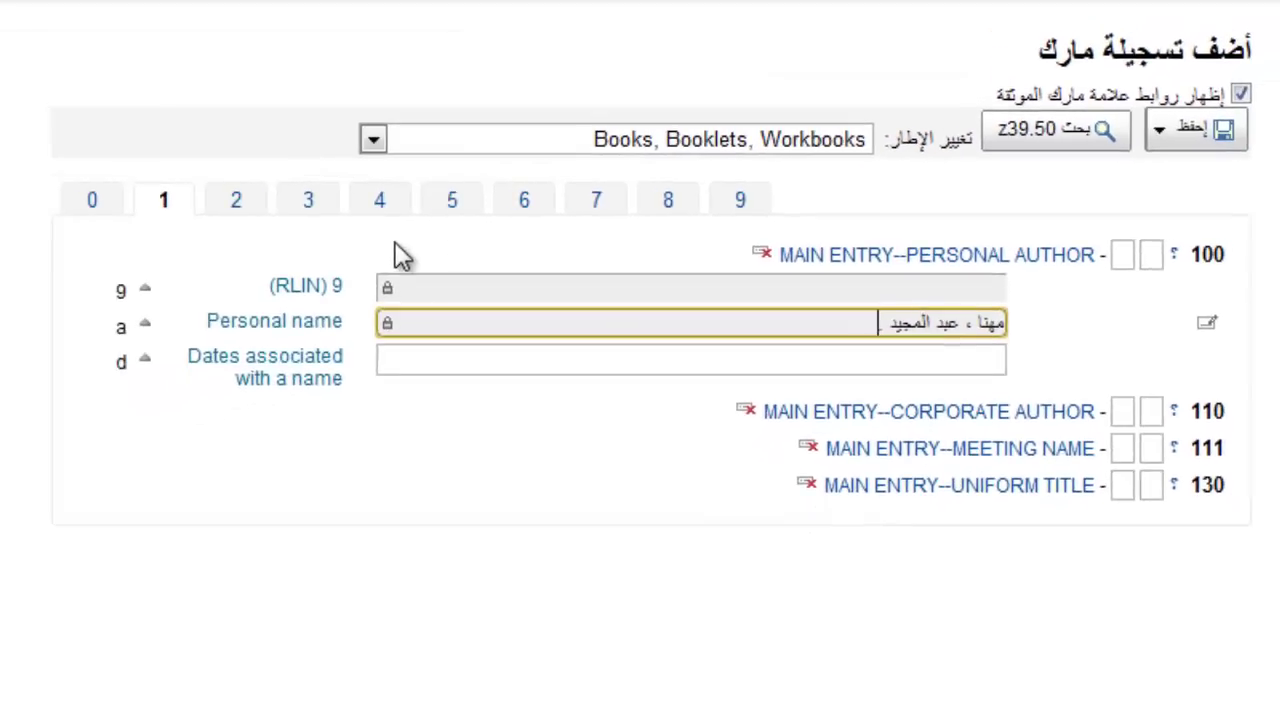
Enter the title "المدخل إلى علم التصنيف /" and put the author's full name followed by a period in the statement of responsibility.
click(240, 208)
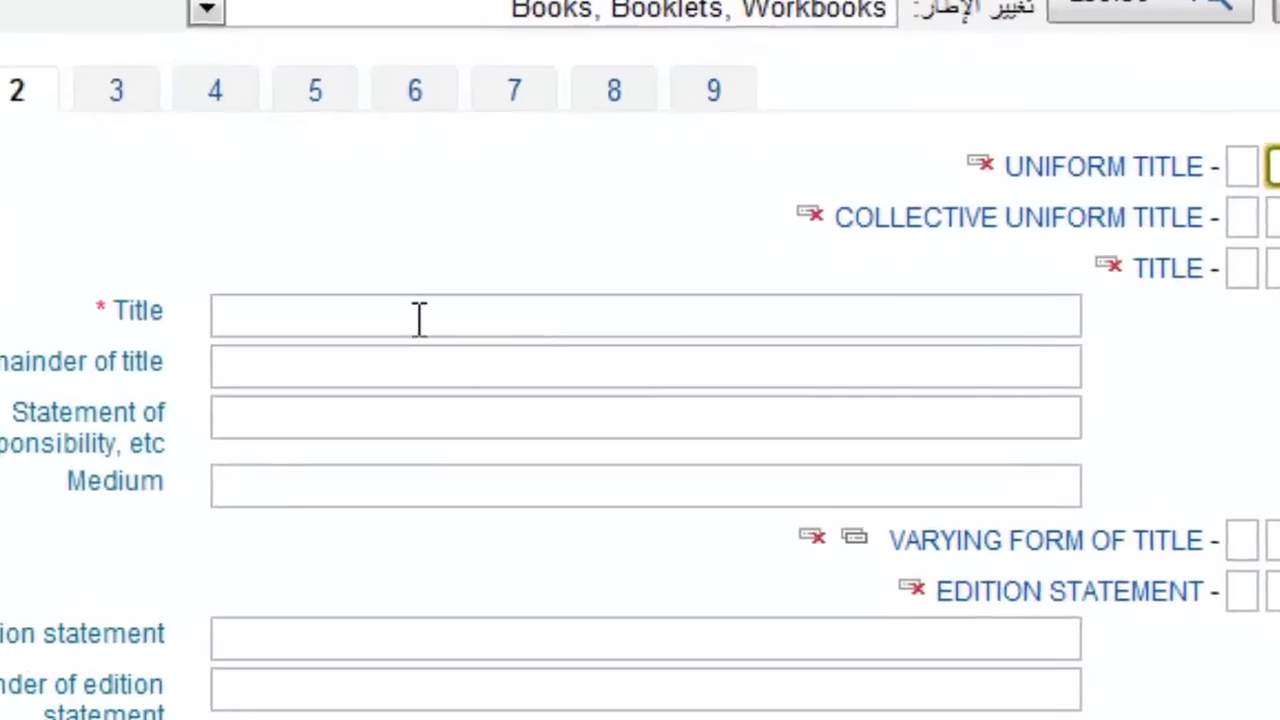
click(482, 341)
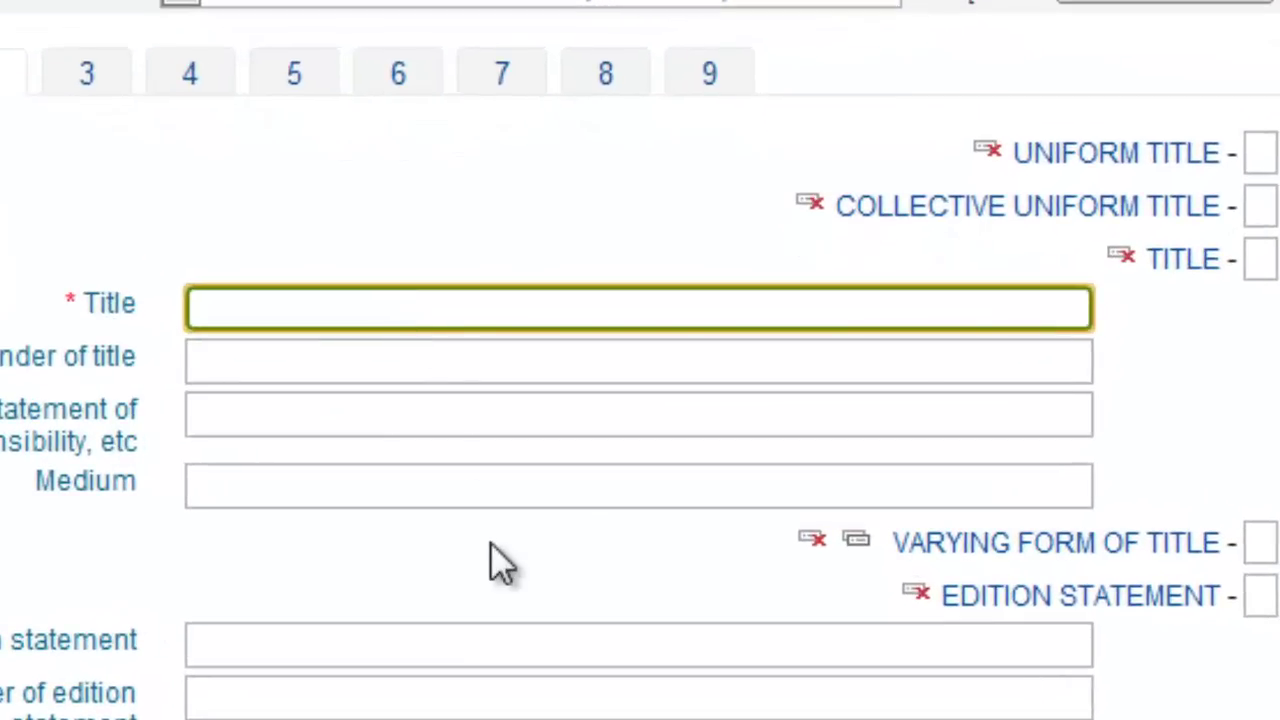
text(المدخل إلى علم التصنيف)
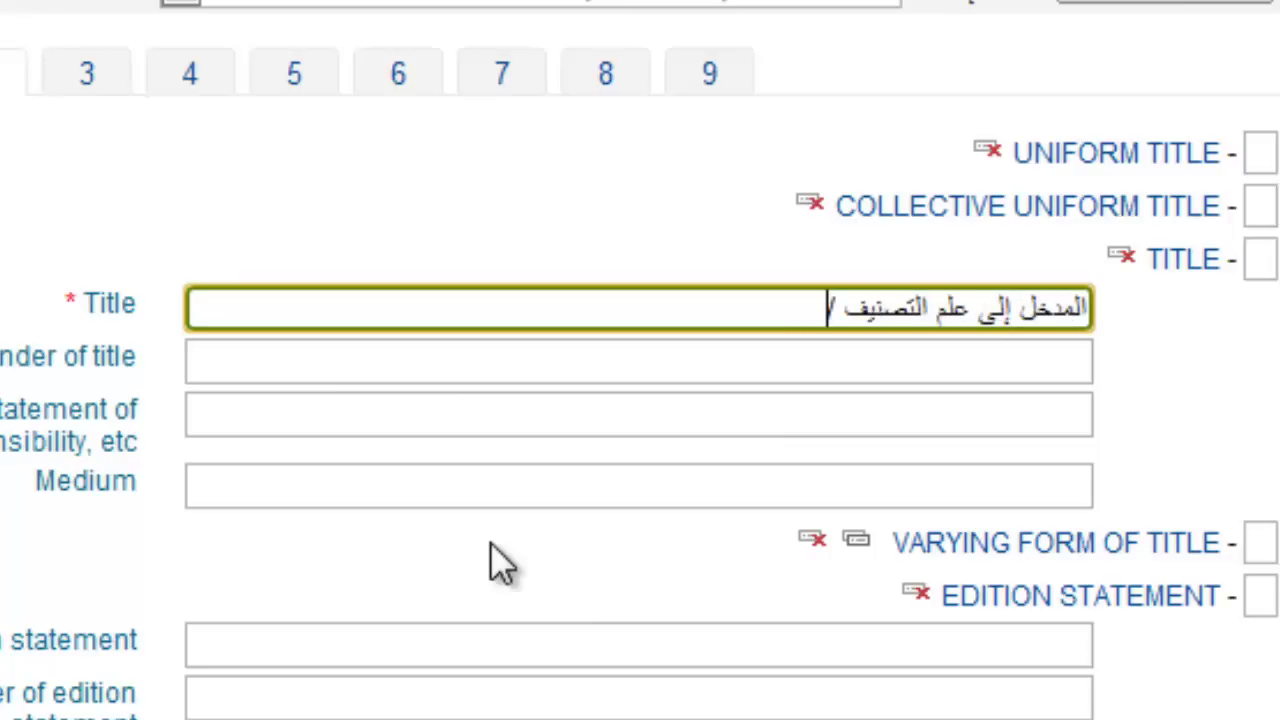
text( /)
click(578, 420)
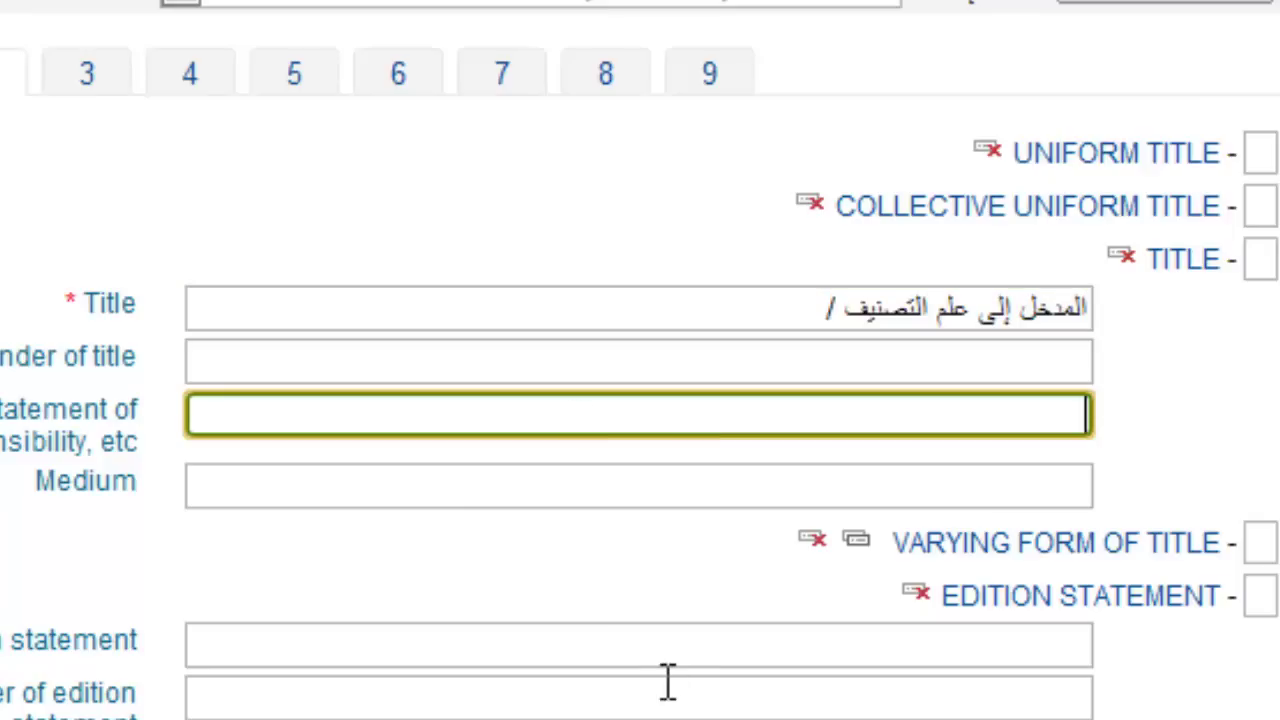
text(عبد المجيد م)
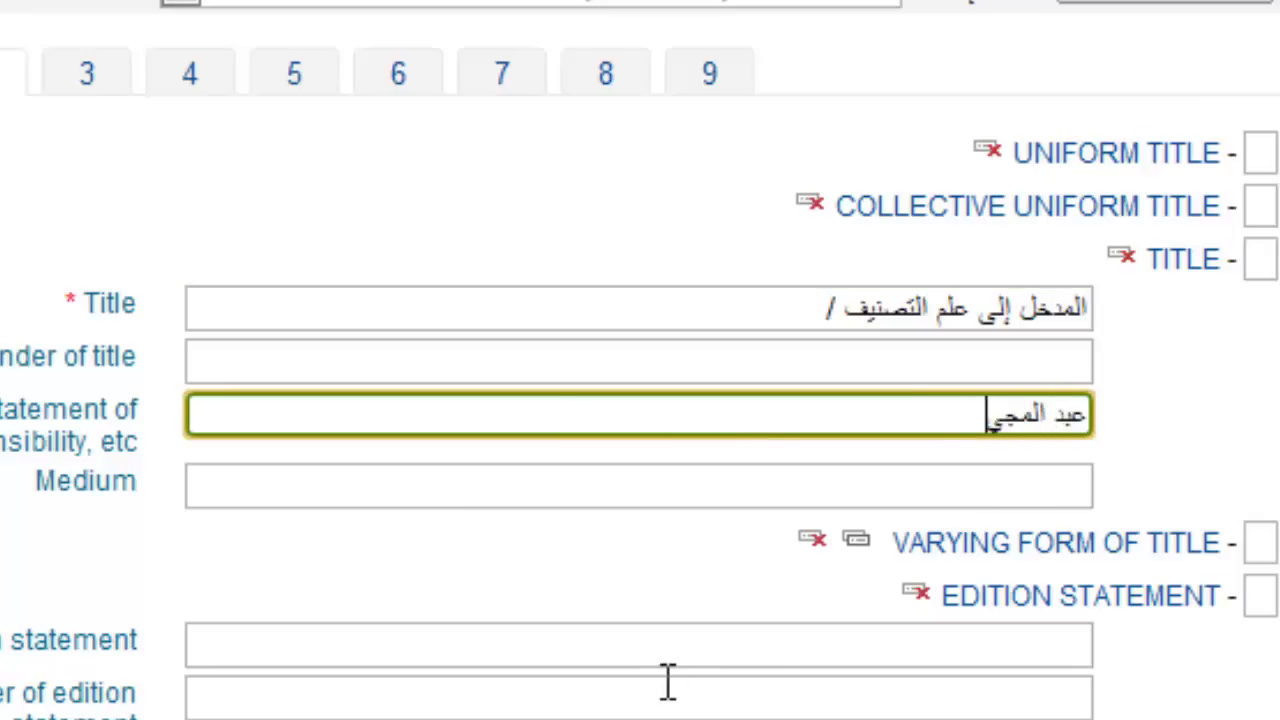
text(هتا)
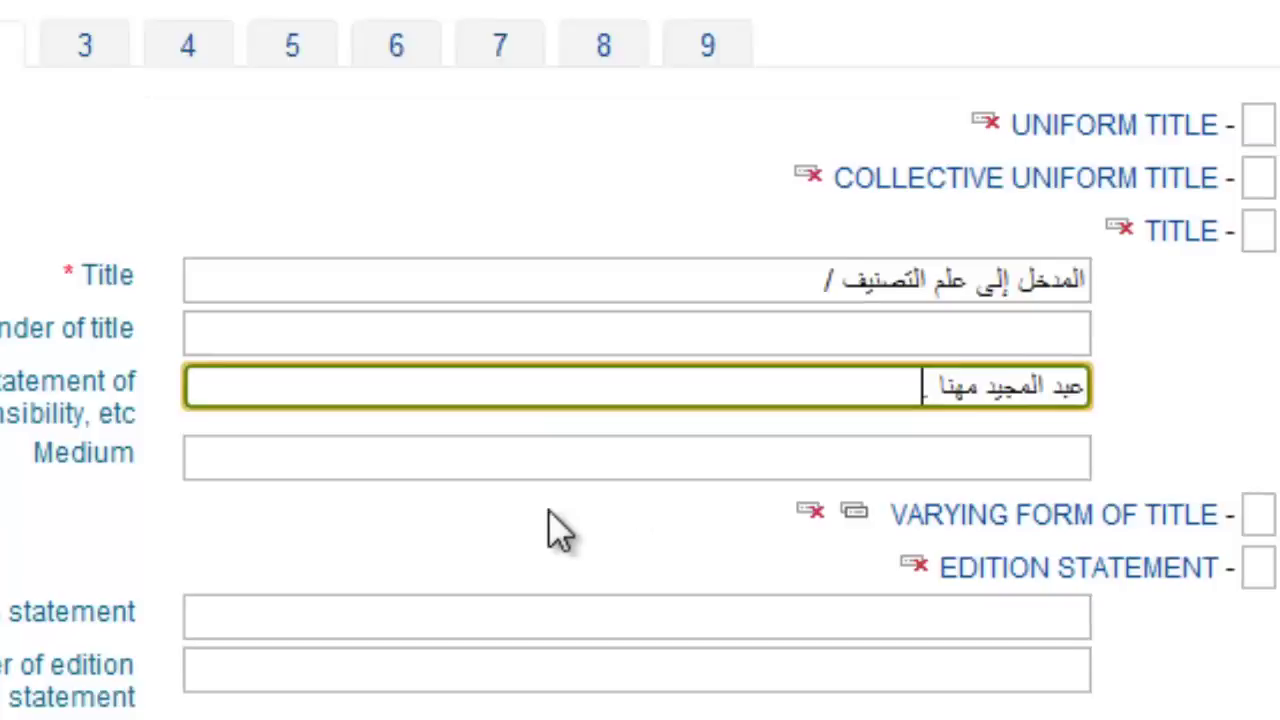
Fill in the imprint with "دمشق :" as place of publication, "جامعة دمشق ،" as publisher and 2011 as date.
click(560, 655)
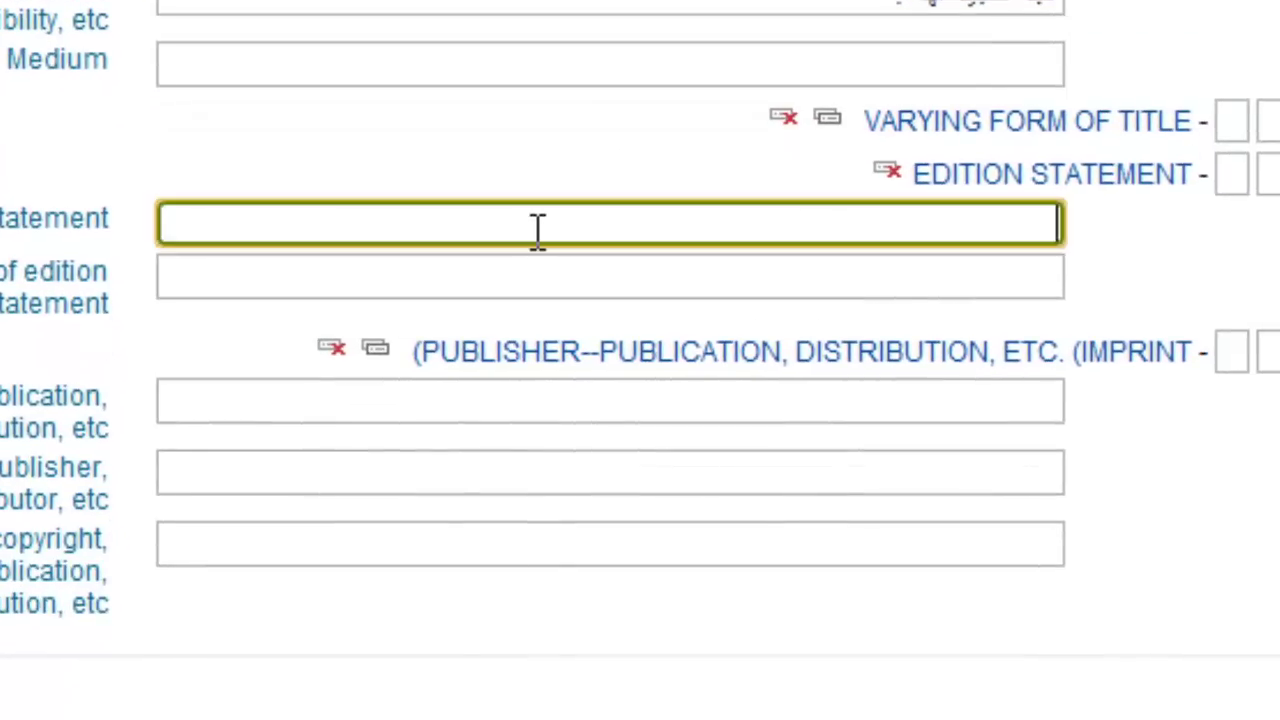
click(547, 396)
text(دمشق :)
click(690, 483)
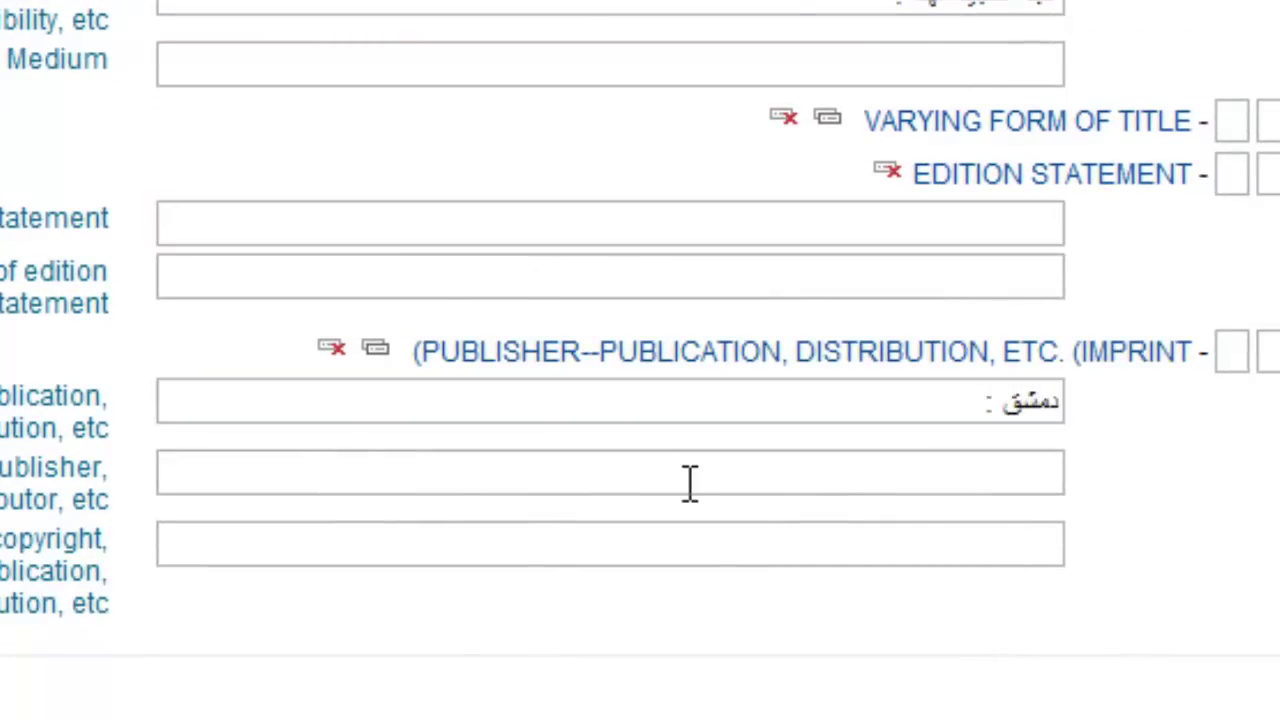
text(جامعة دمشق)
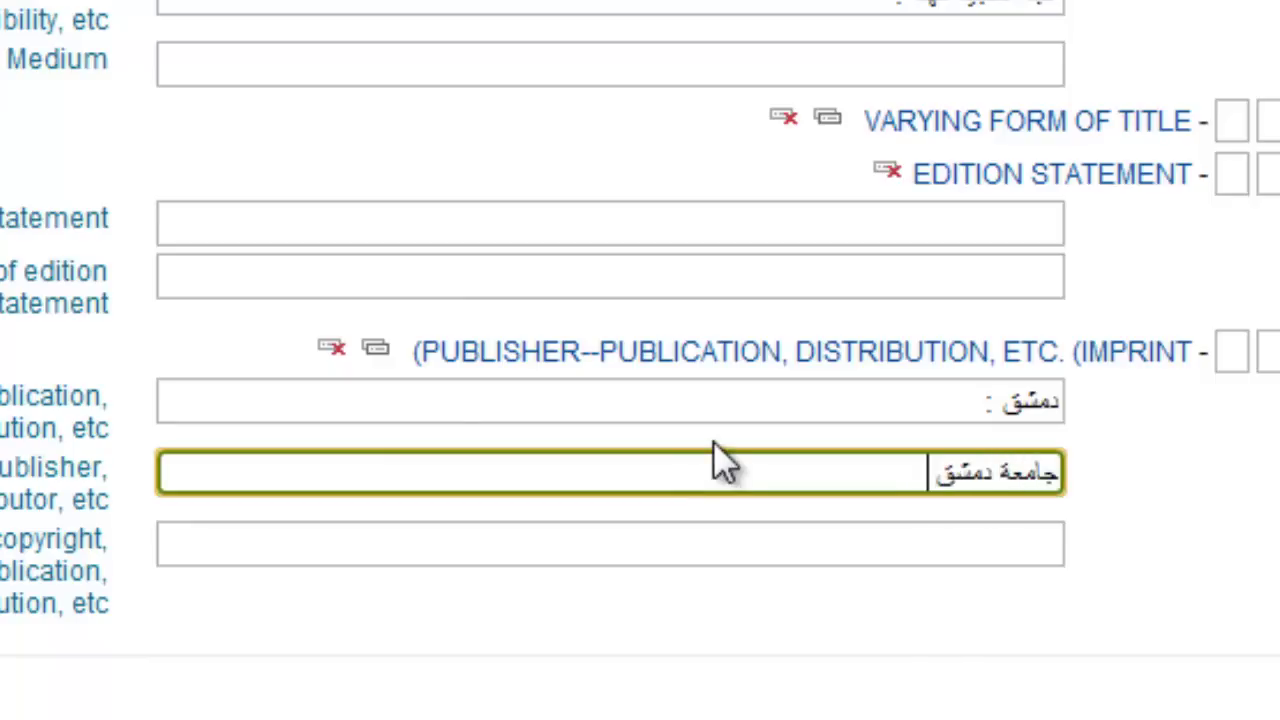
text( ،)
click(713, 441)
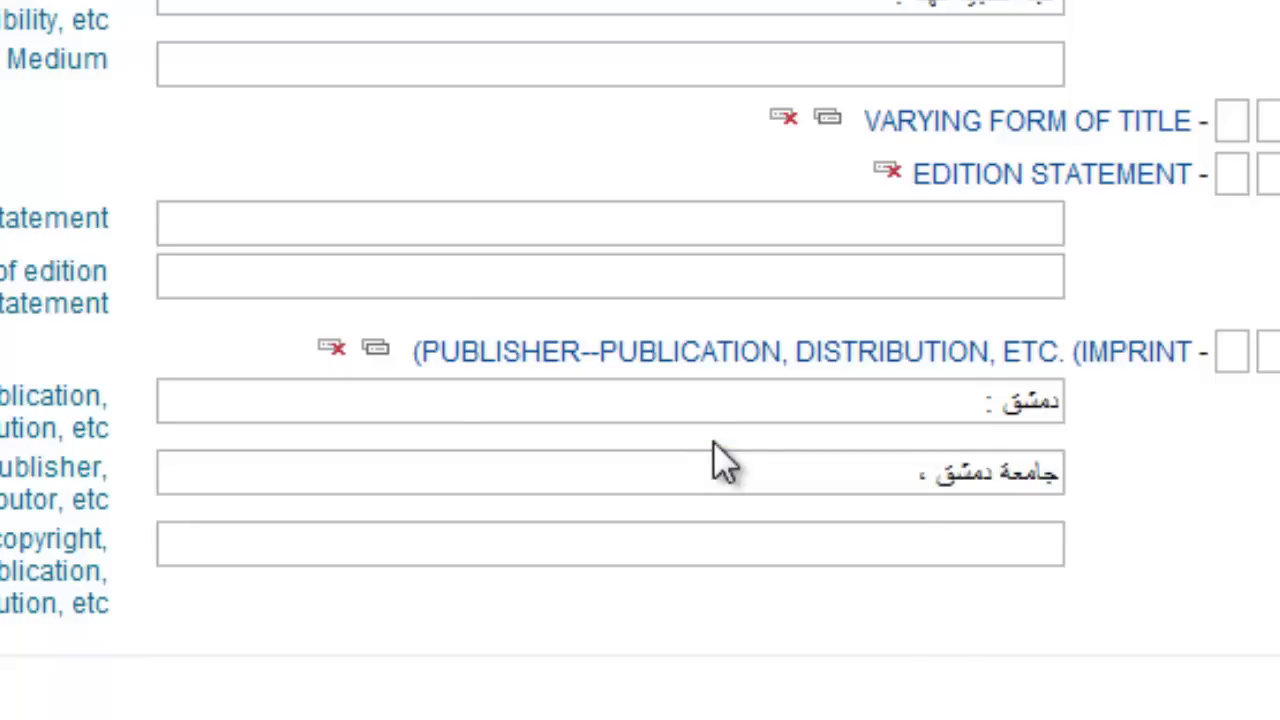
click(713, 550)
text(2011)
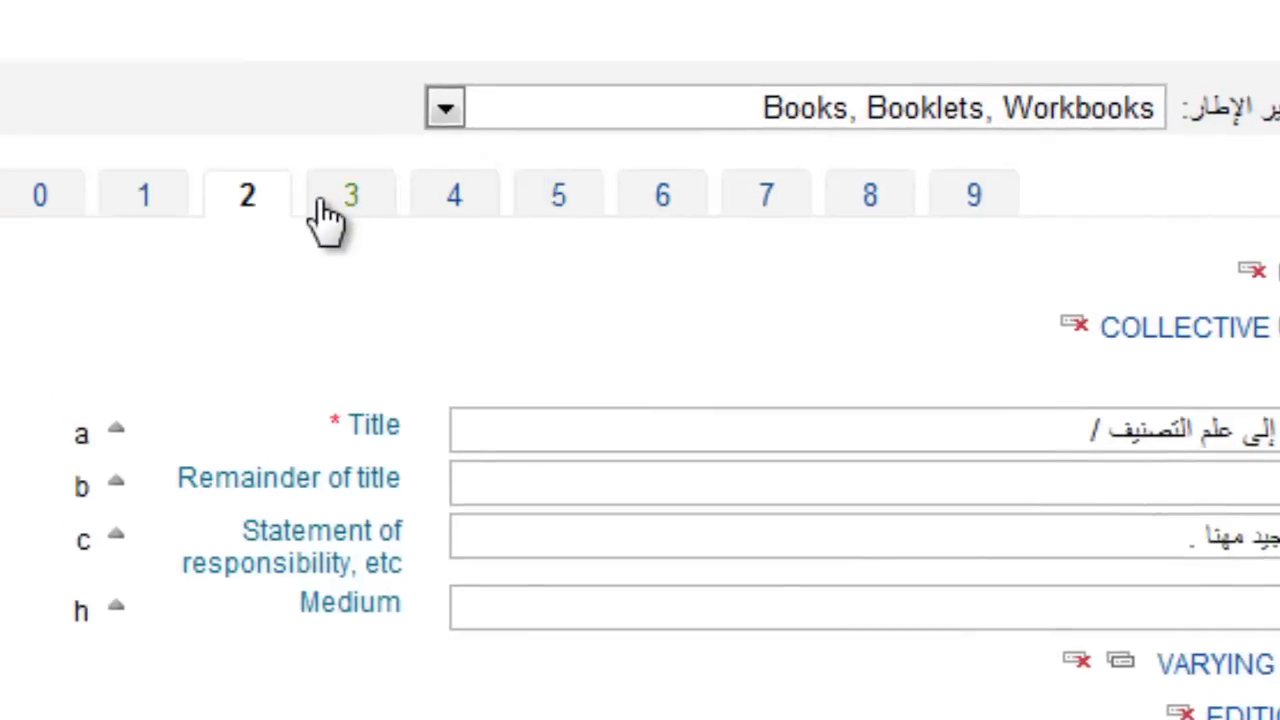
Fill in the physical description with extent "300 ص .:", other physical details "إيض ؛" and dimensions "24 سم.".
click(334, 196)
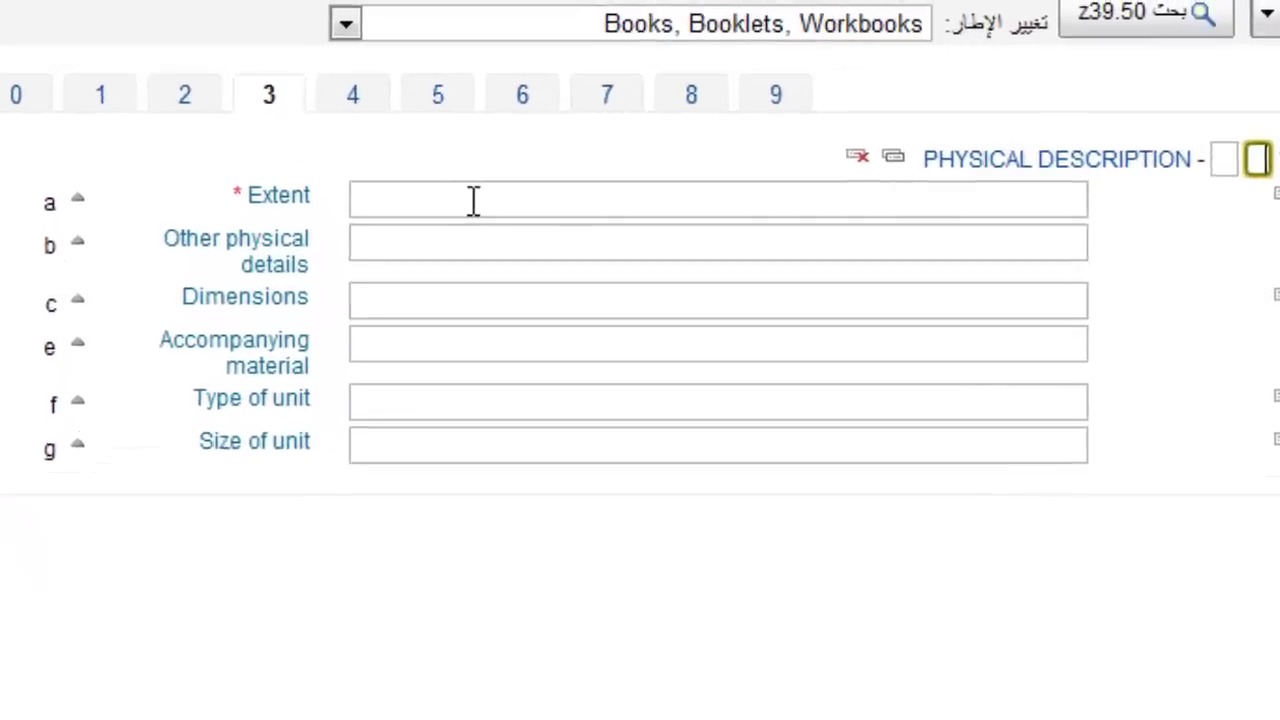
click(474, 200)
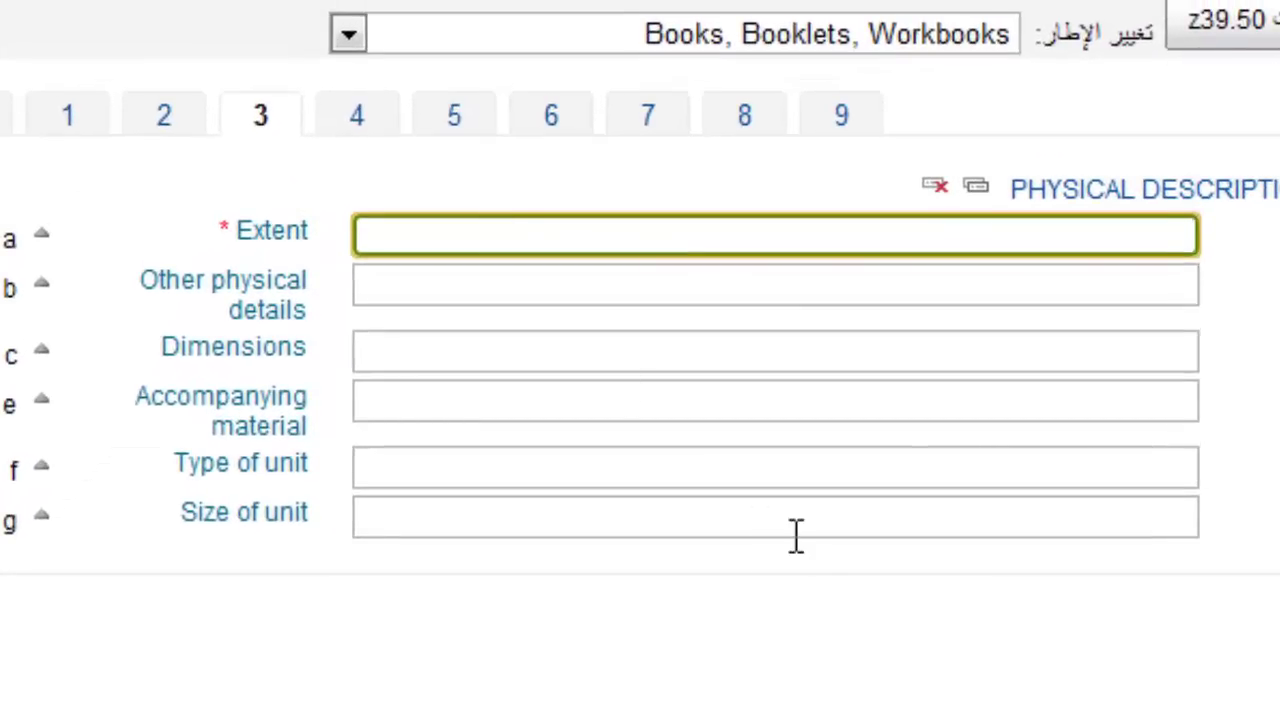
text(300 ص .)
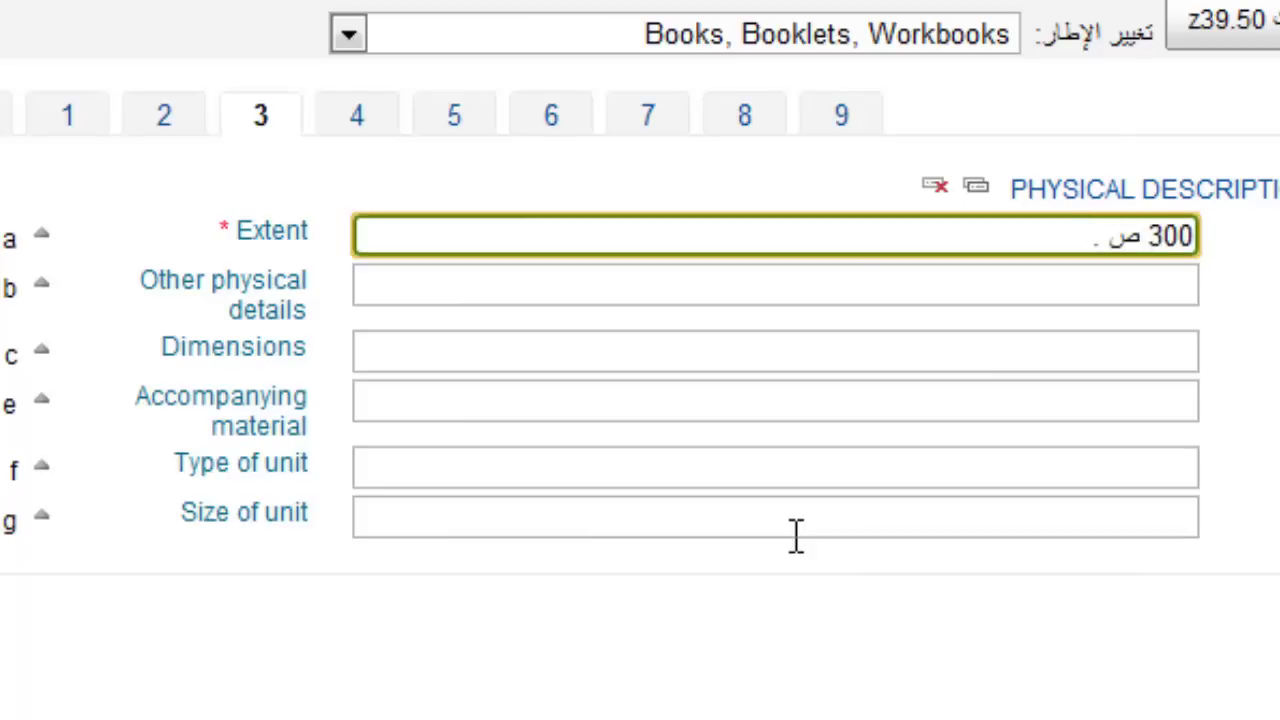
key(Tab)
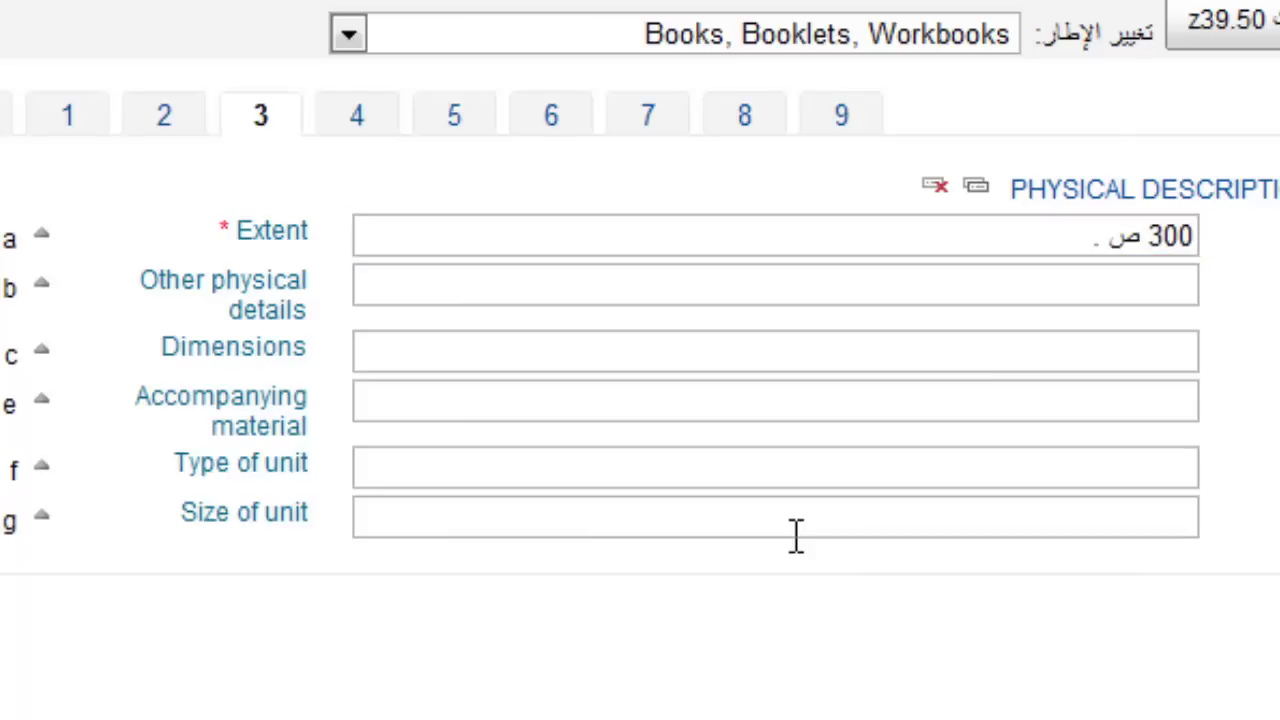
click(910, 251)
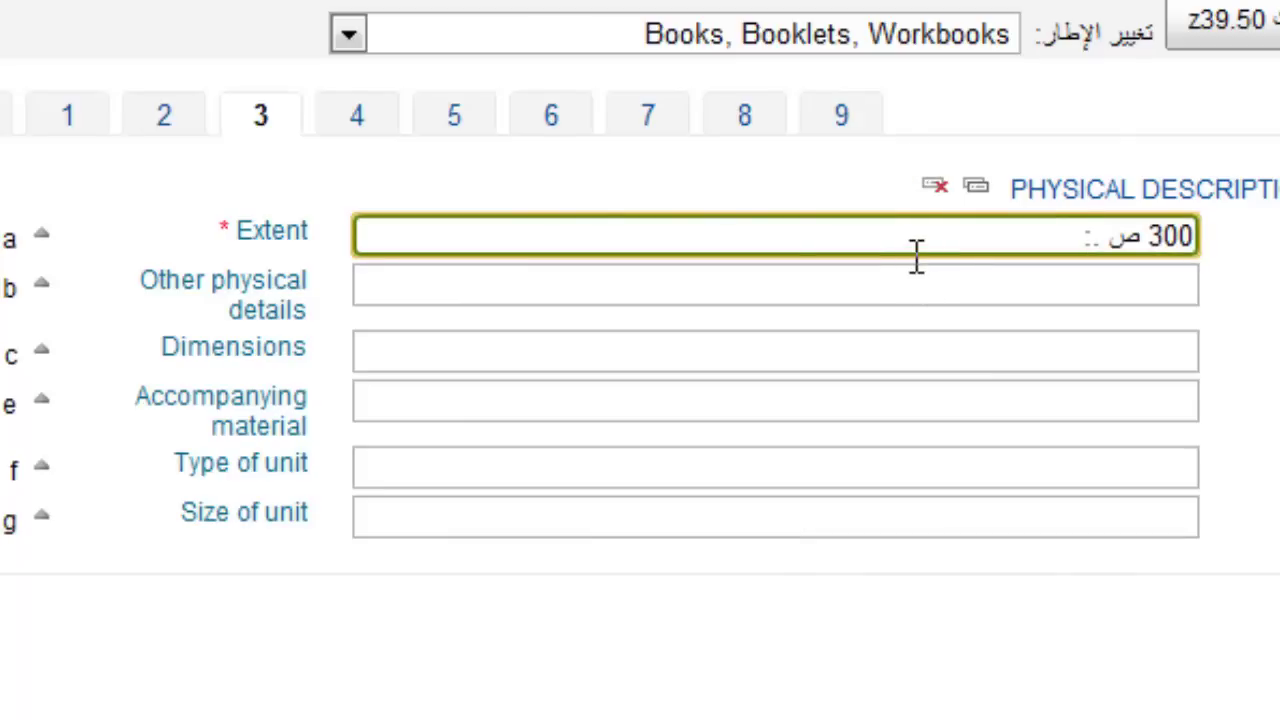
click(929, 297)
text(إيضا)
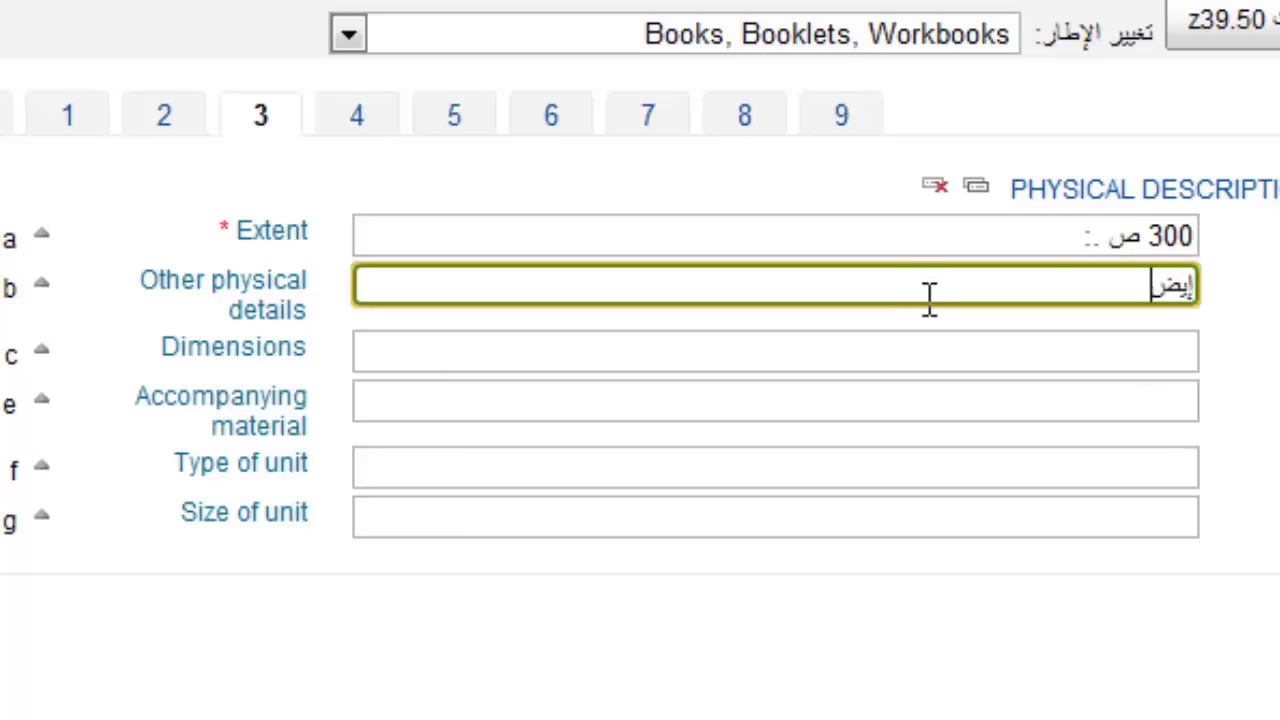
key(Tab)
text(24 سم)
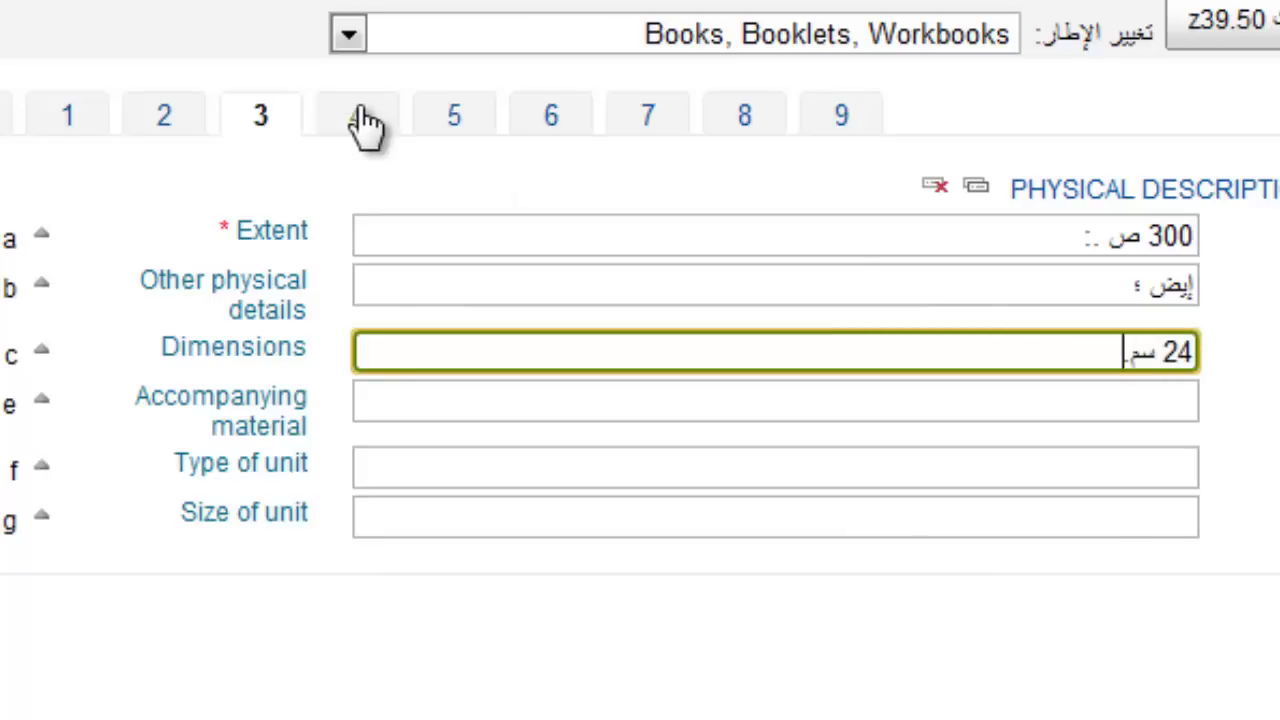
Enter "علم التصنيف ." as the topical term of subject field 650.
click(549, 110)
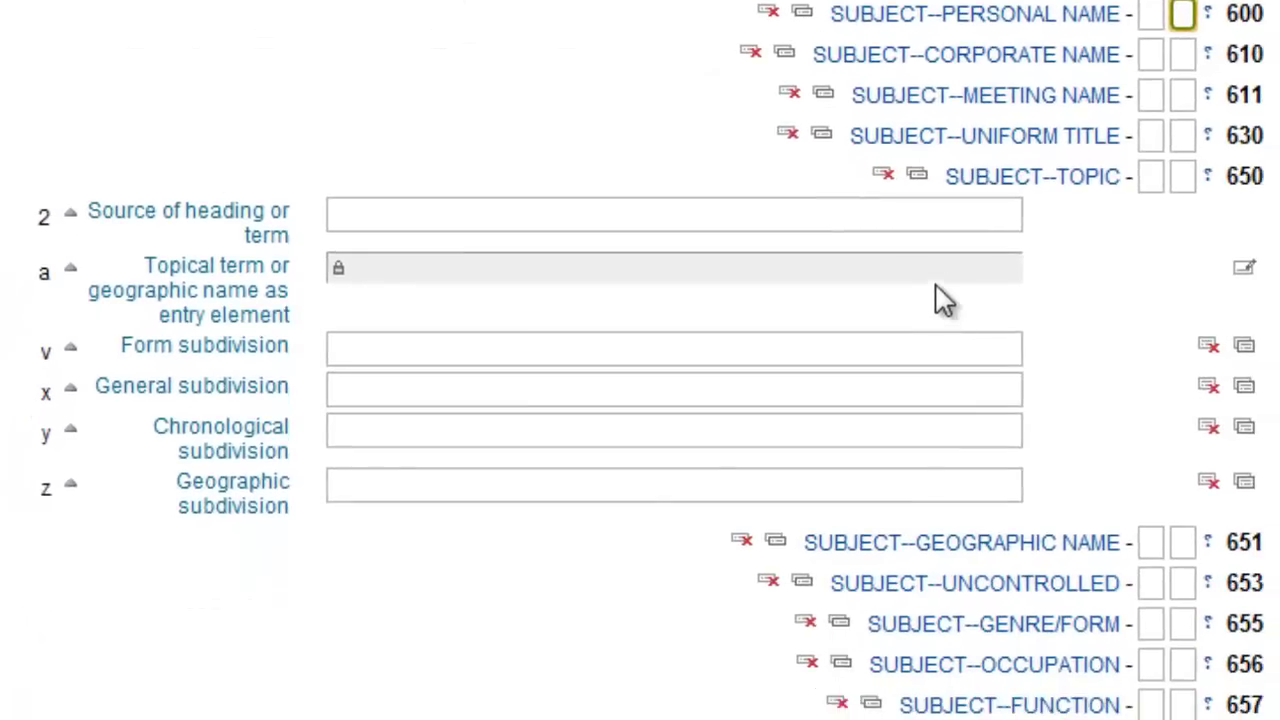
click(925, 270)
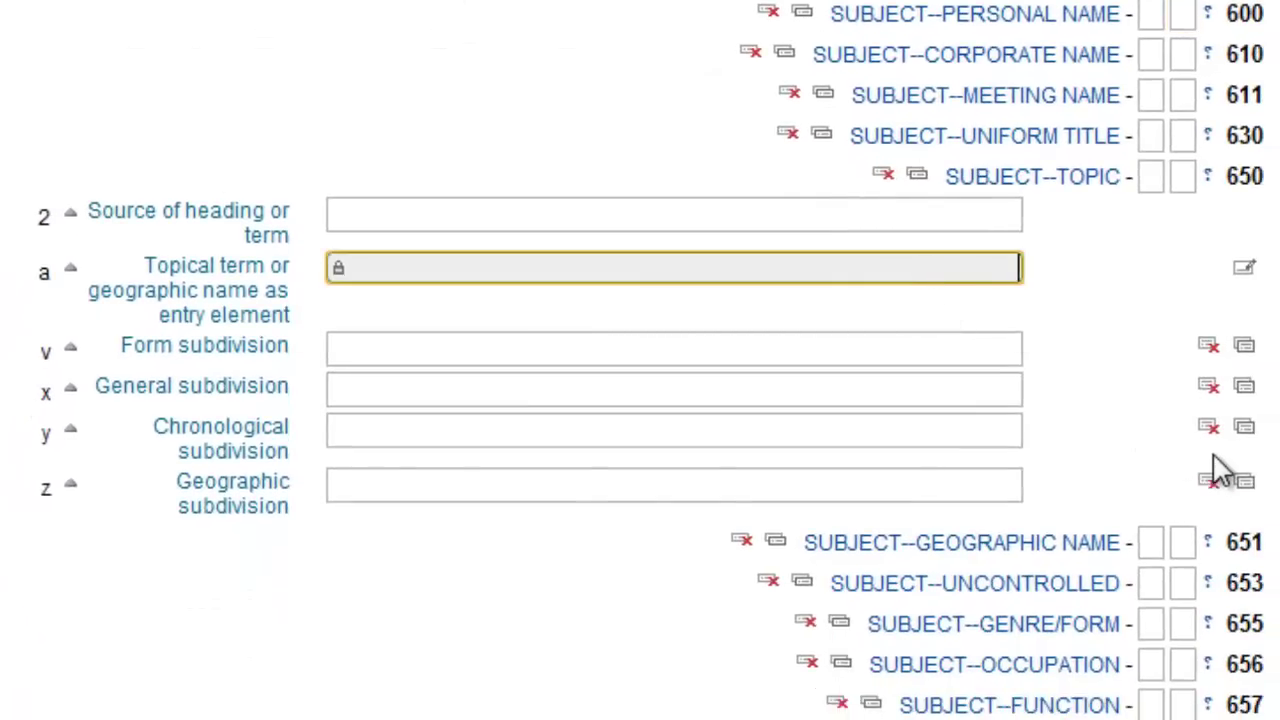
text(علم ال)
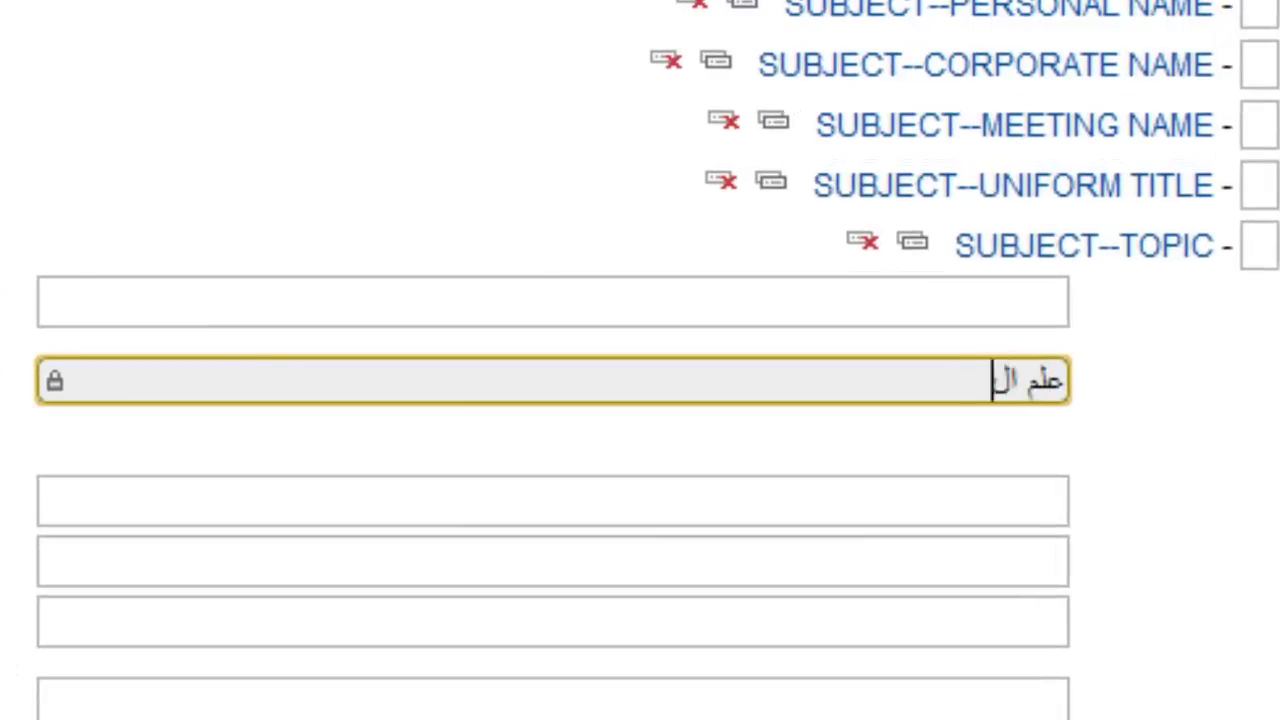
text(تصنيف)
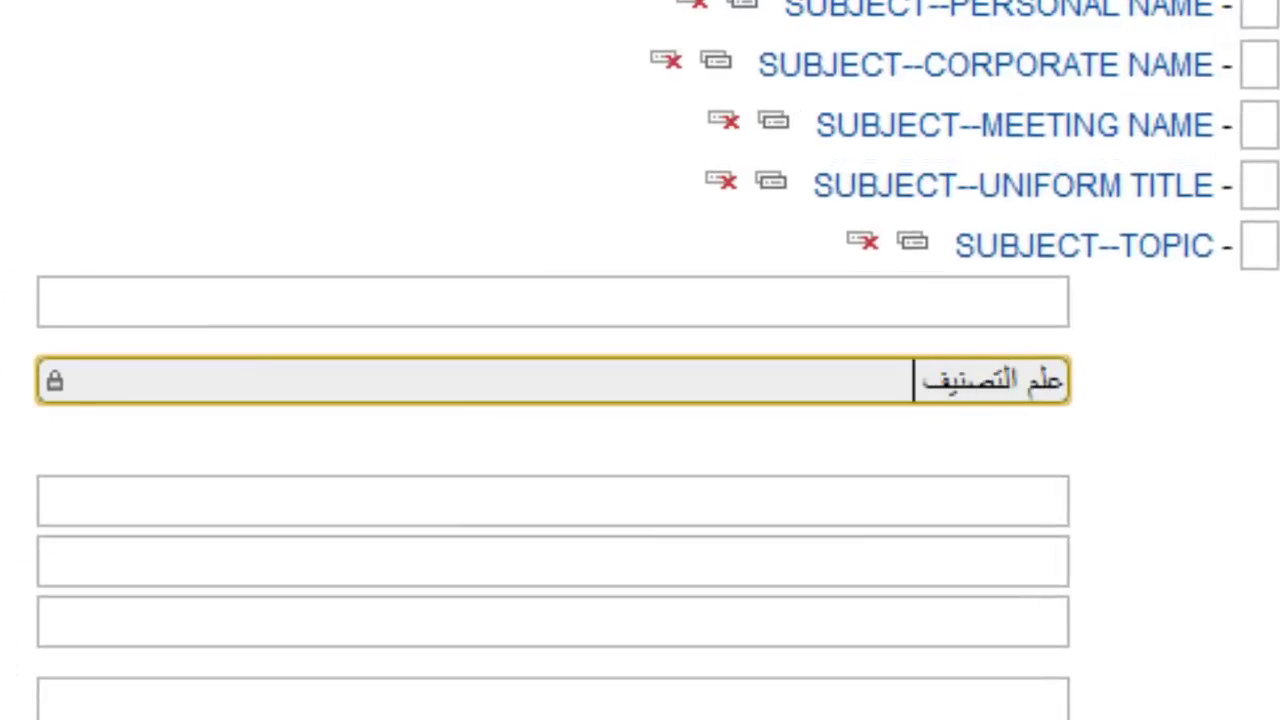
text( .)
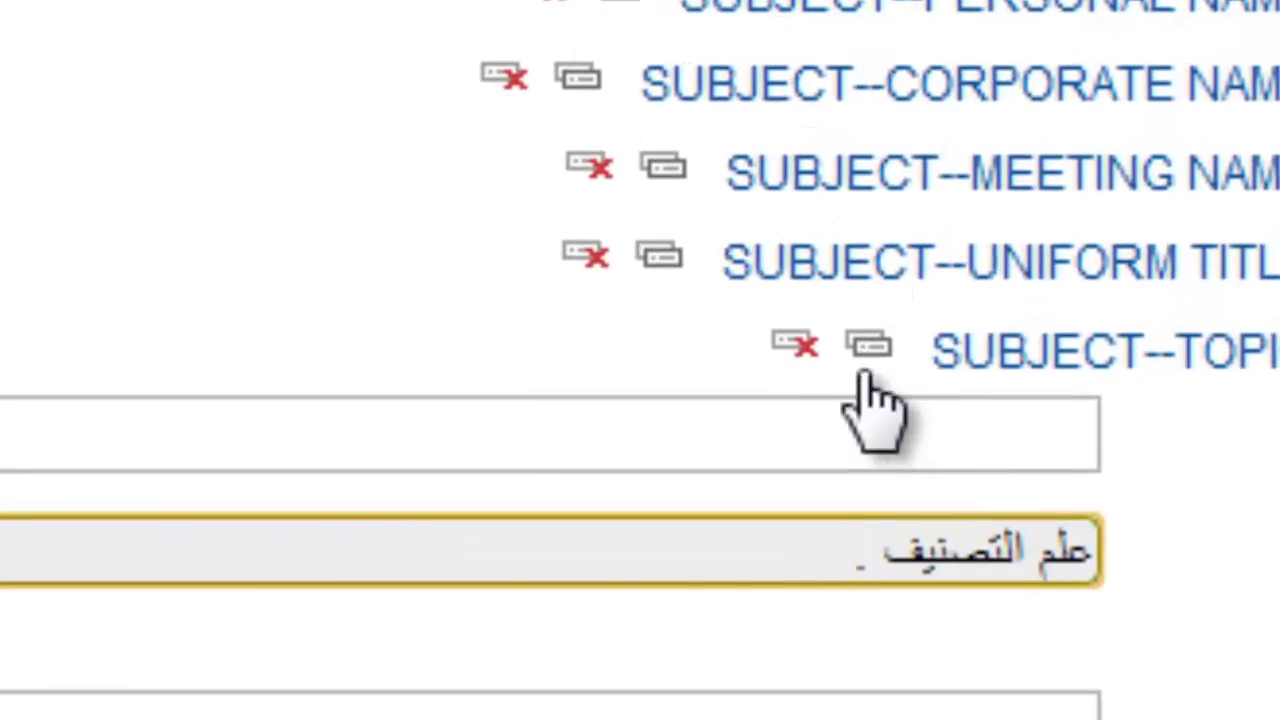
Repeat subject field 650 and enter "علم المكتبات" as the topical term of the copy.
click(868, 346)
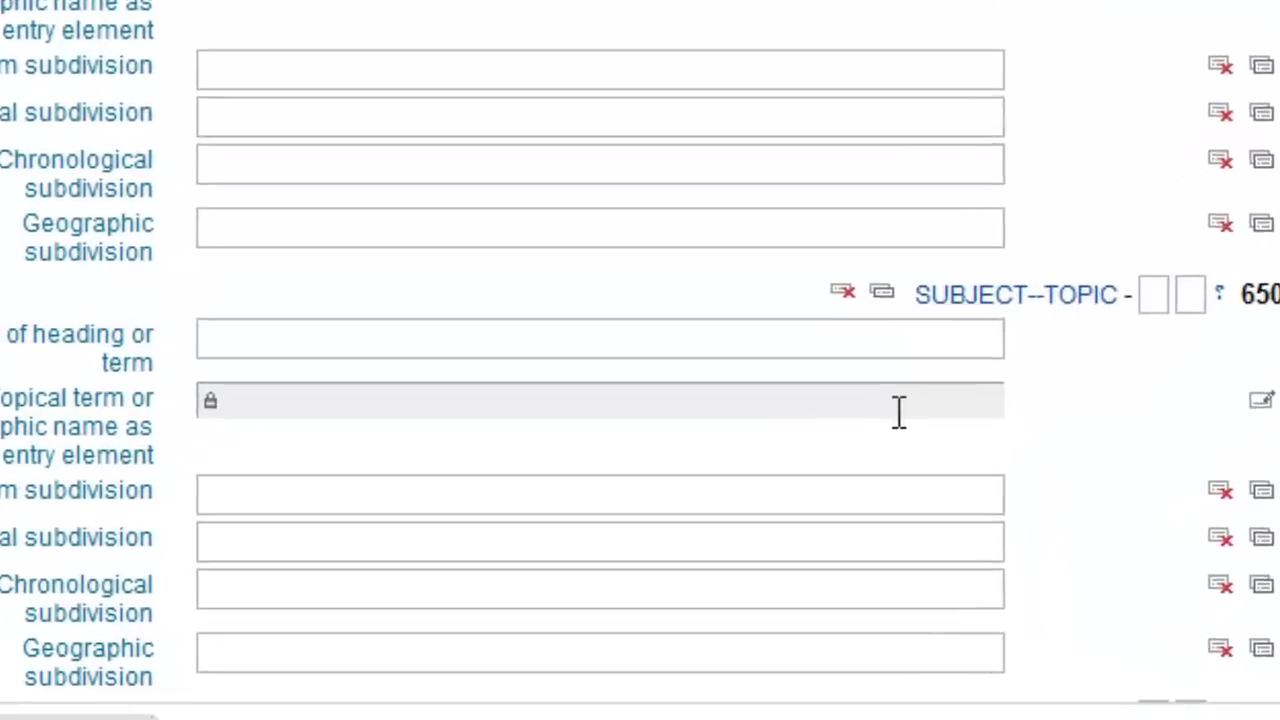
click(897, 411)
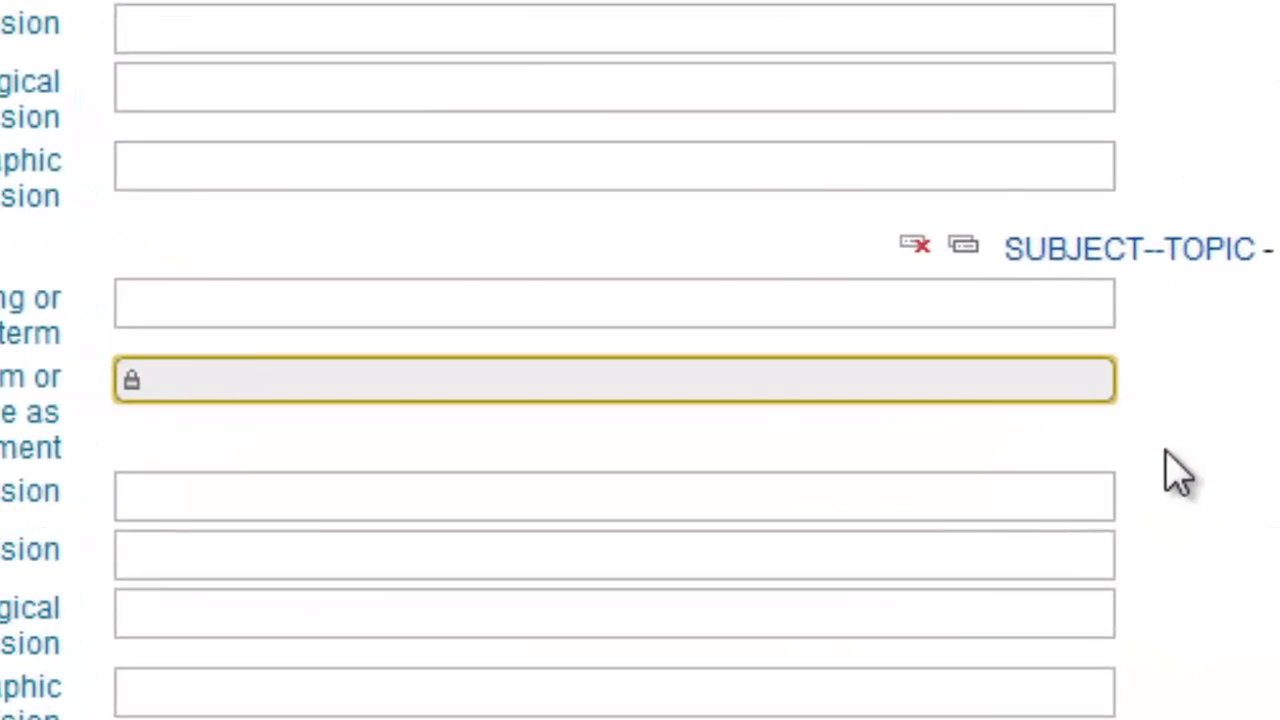
text(علم المكتبات)
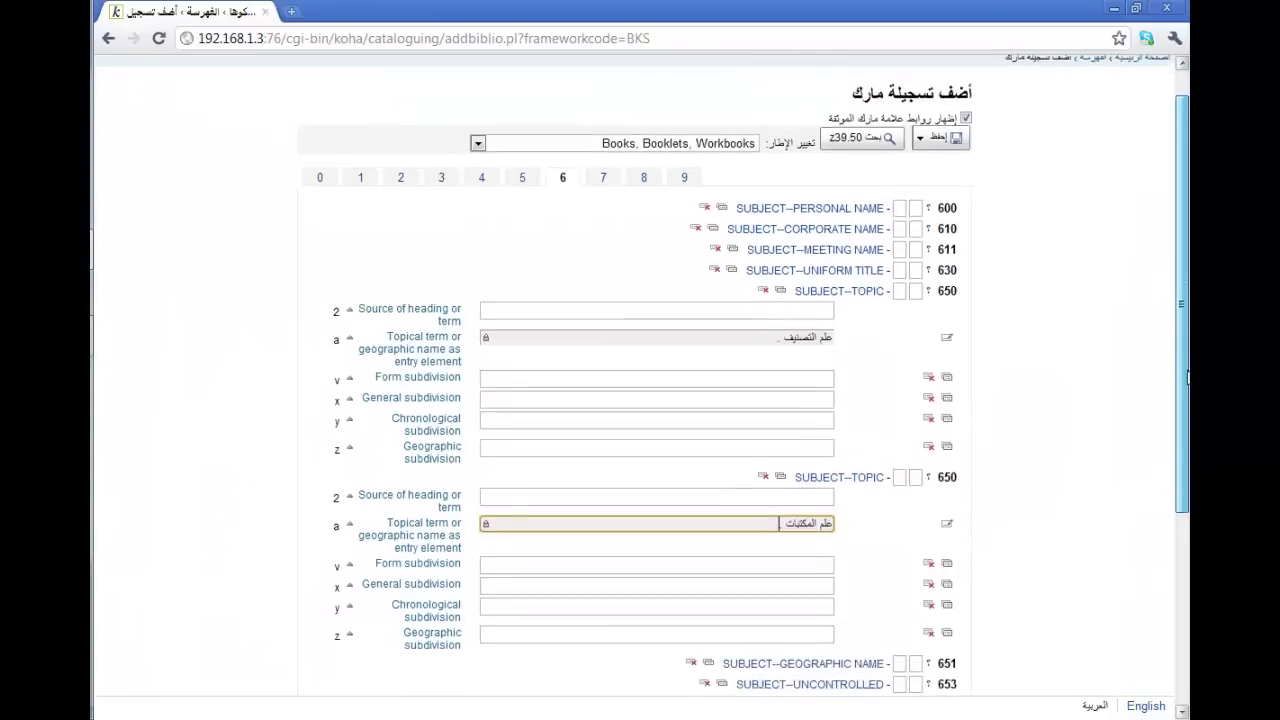
mouse_move(1187, 376)
mouse_down()
mouse_move(1187, 484)
mouse_move(1187, 396)
mouse_up()
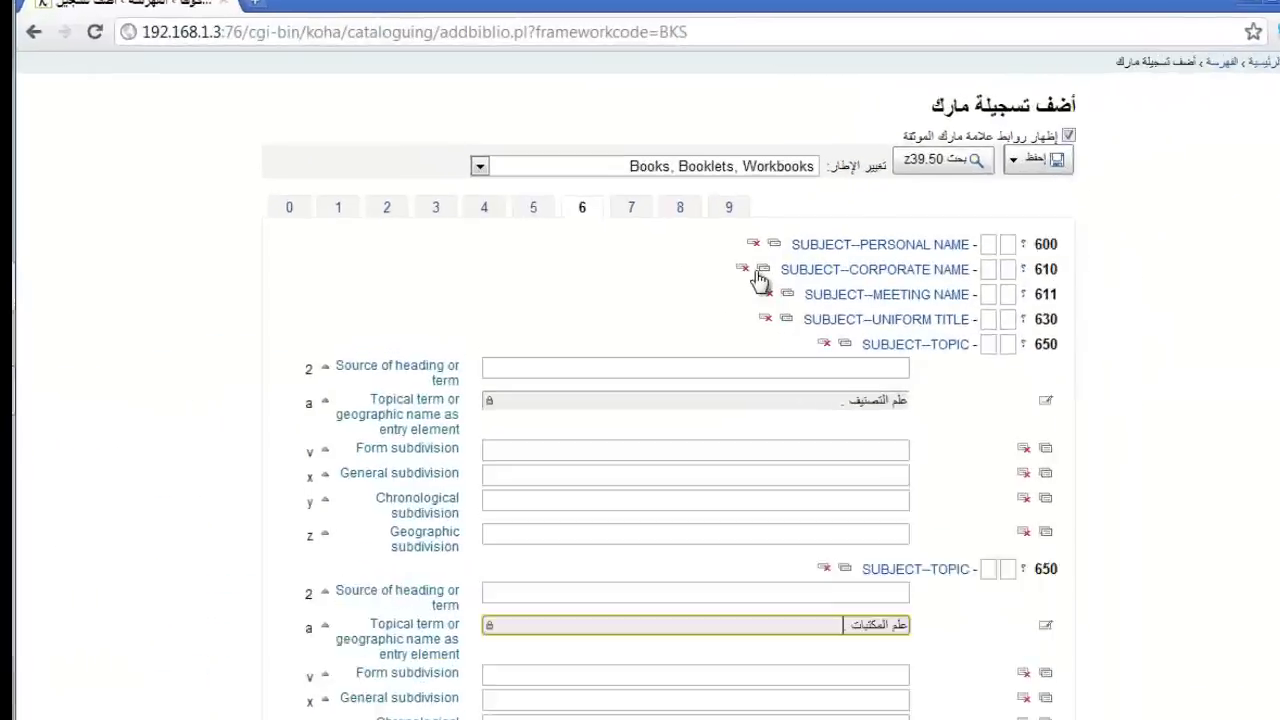
Set the item type in field 942 to Books and save the MARC record.
click(729, 207)
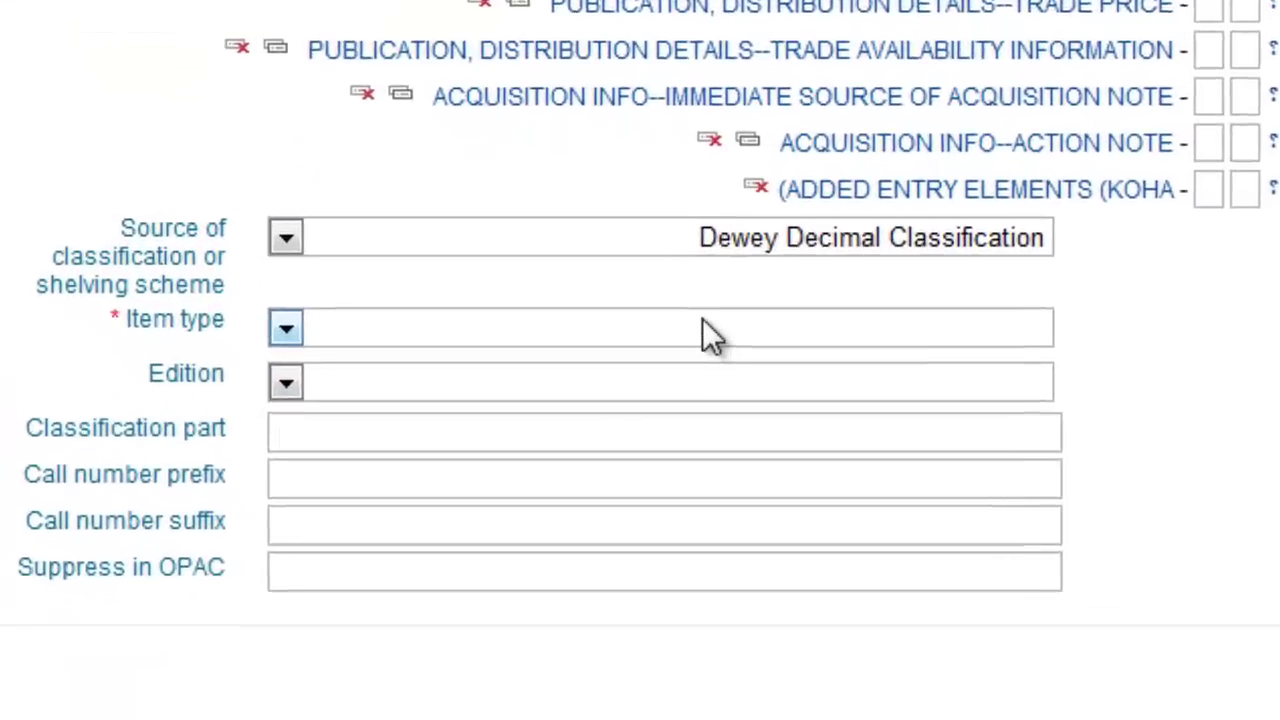
click(855, 655)
click(684, 305)
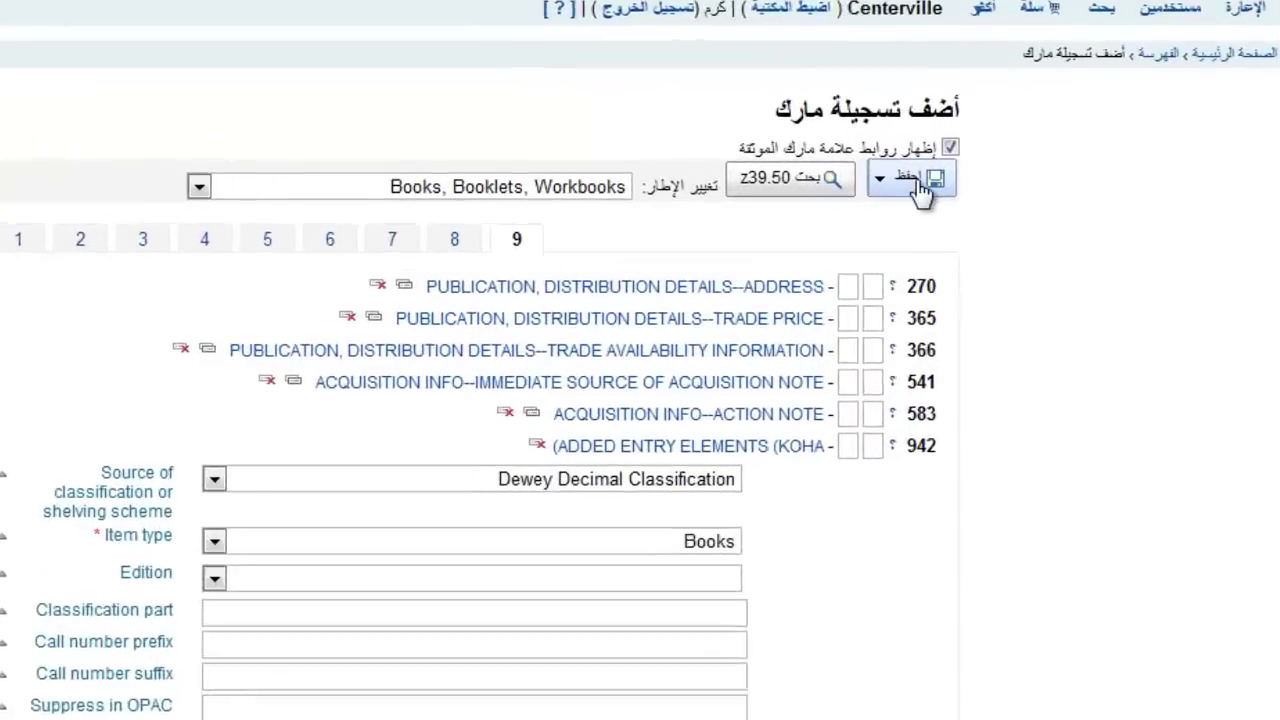
click(890, 192)
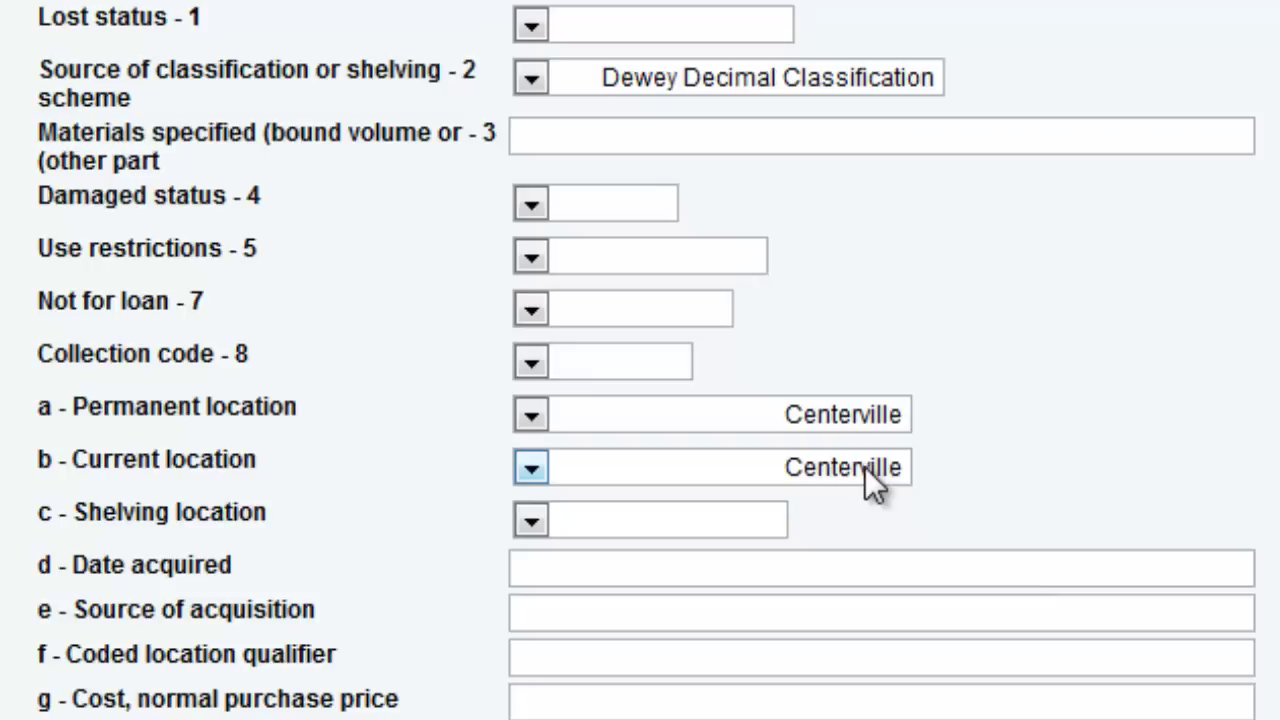
Complete the full call number of the first item as "020 م ه ن . م".
scroll(640, 400, down, 3)
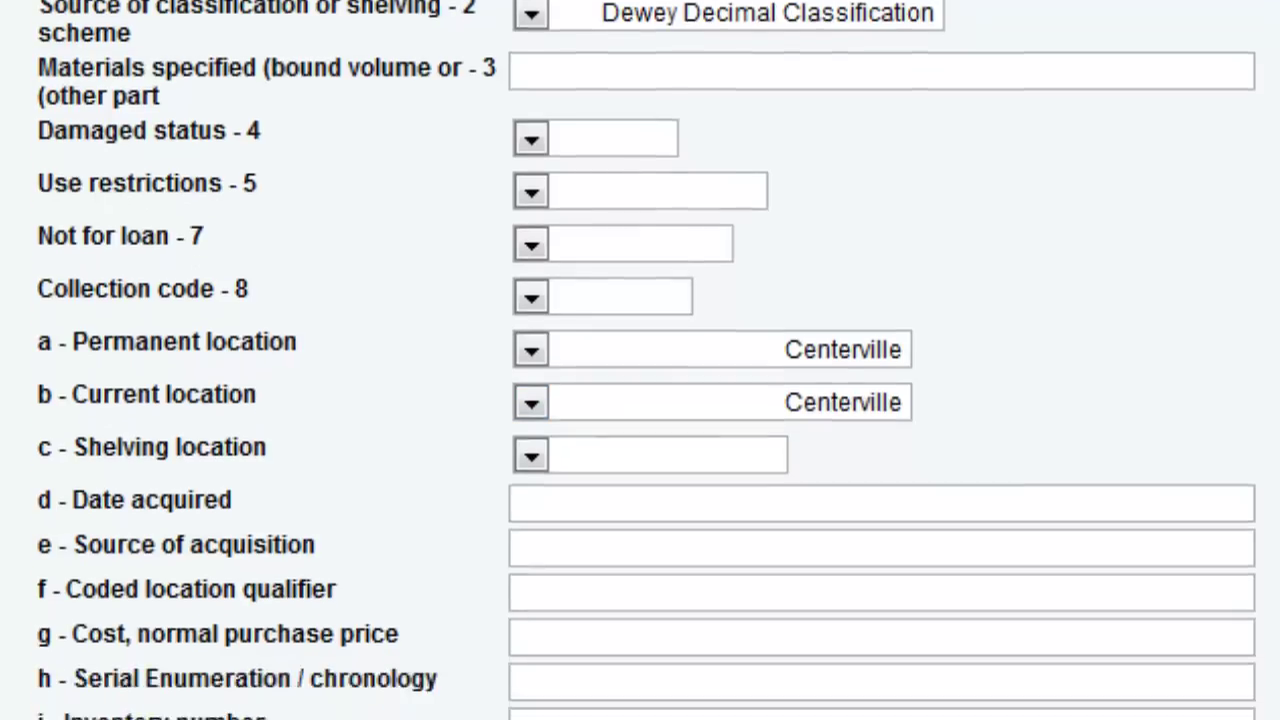
click(818, 634)
click(840, 591)
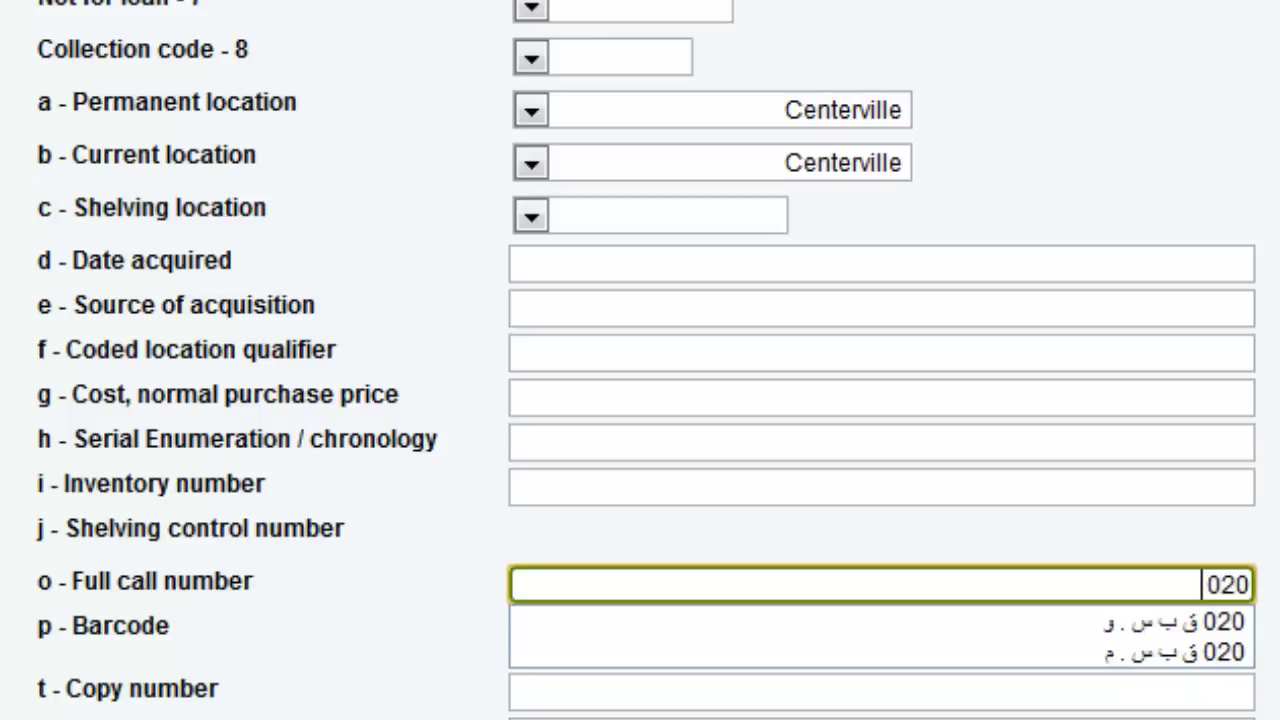
text(ق ه ن)
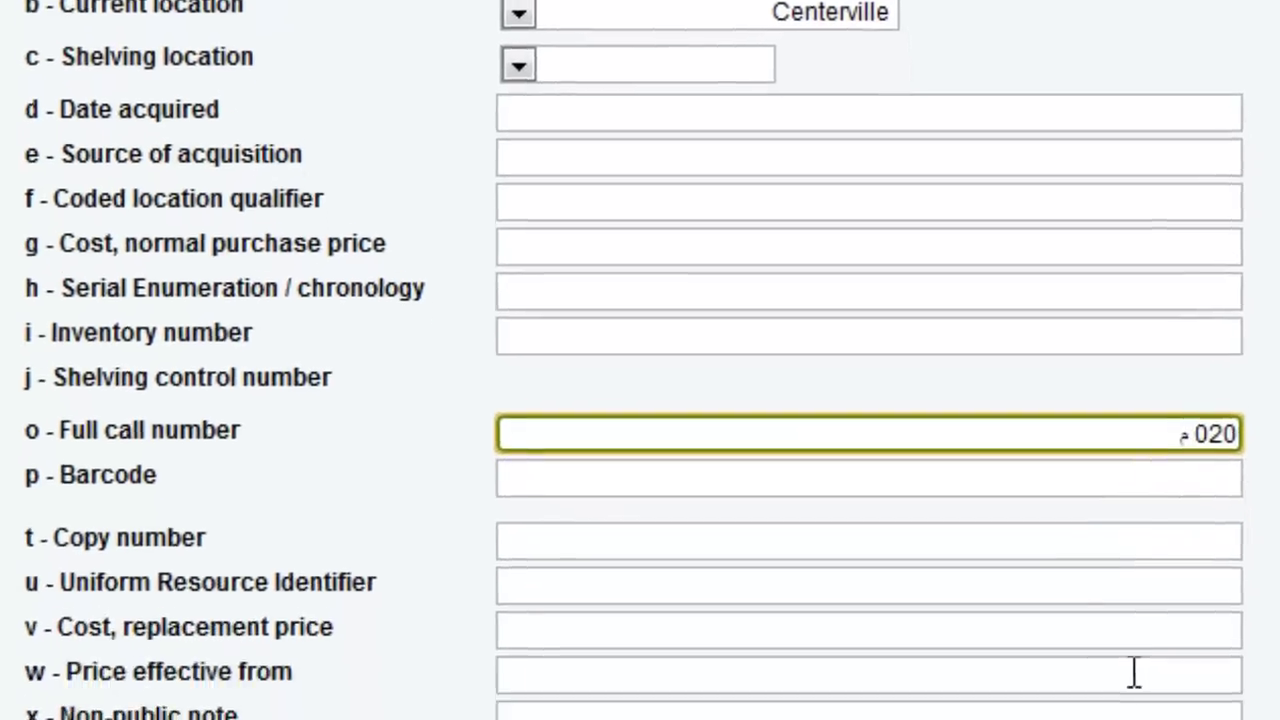
text( . )
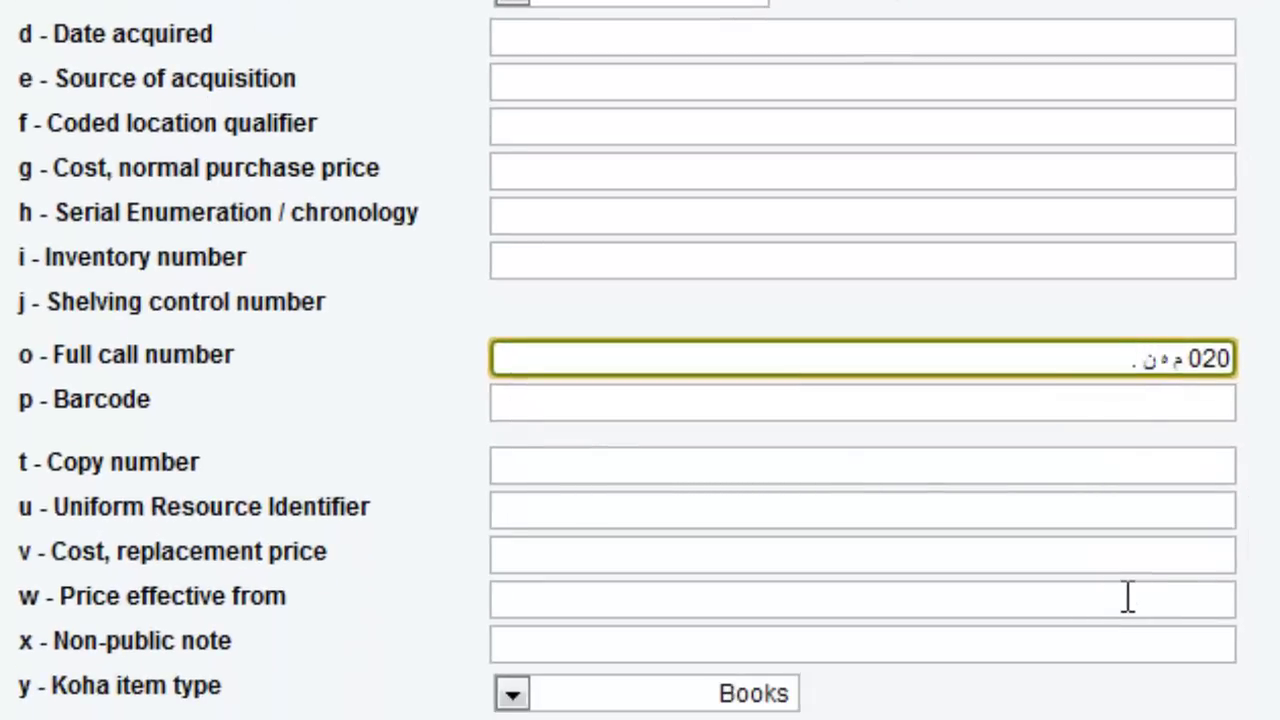
text(م)
Give the first item barcode 60 and copy number C-1, and add it to the record.
click(1058, 404)
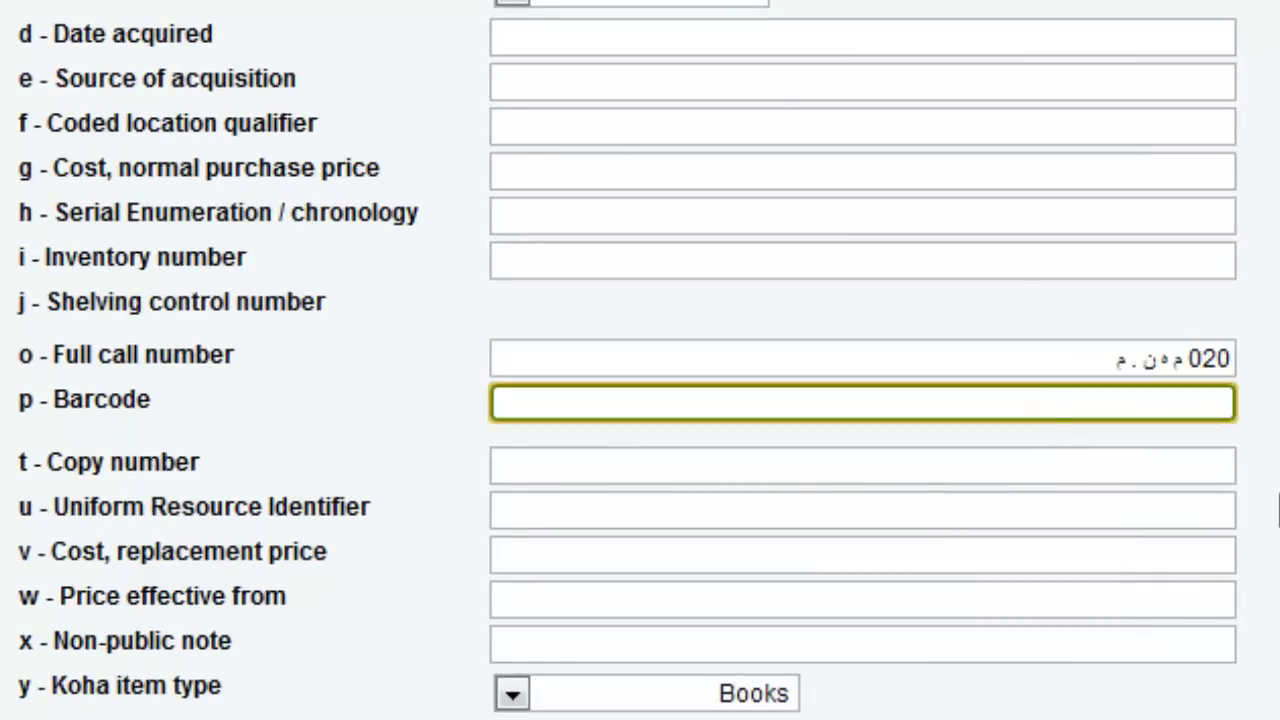
text(60)
click(1148, 456)
text(C-1)
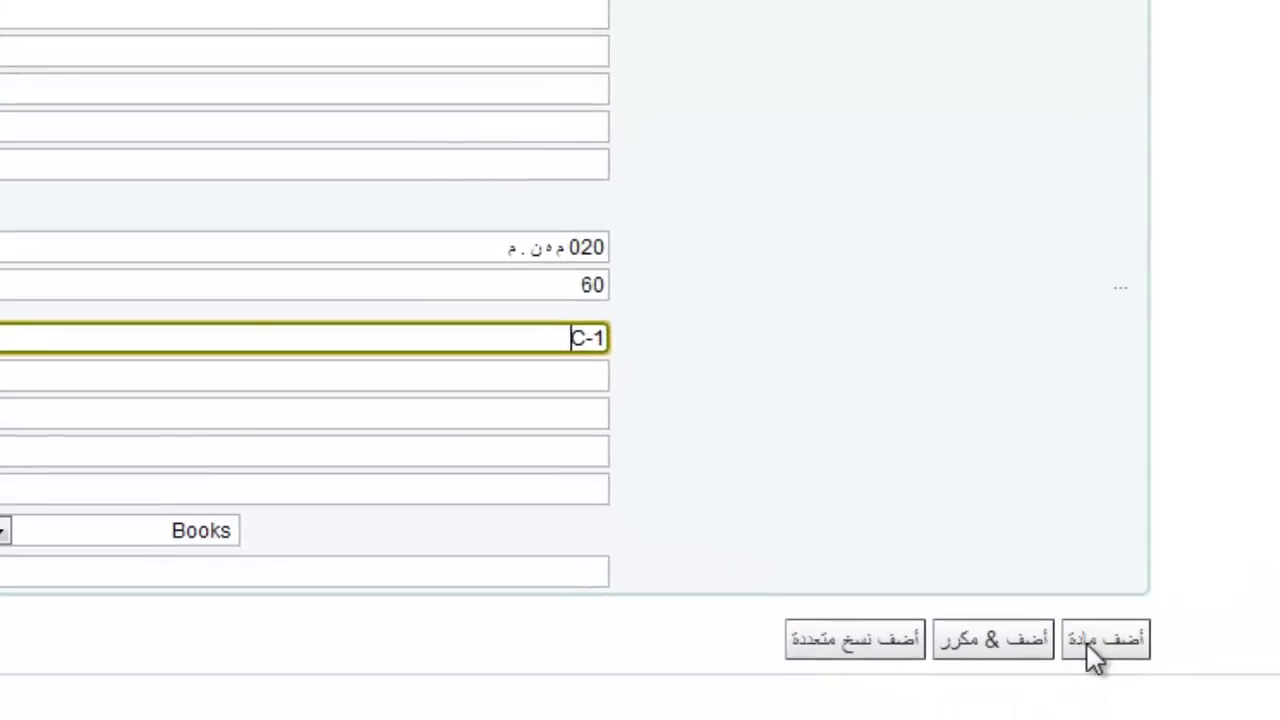
click(1092, 645)
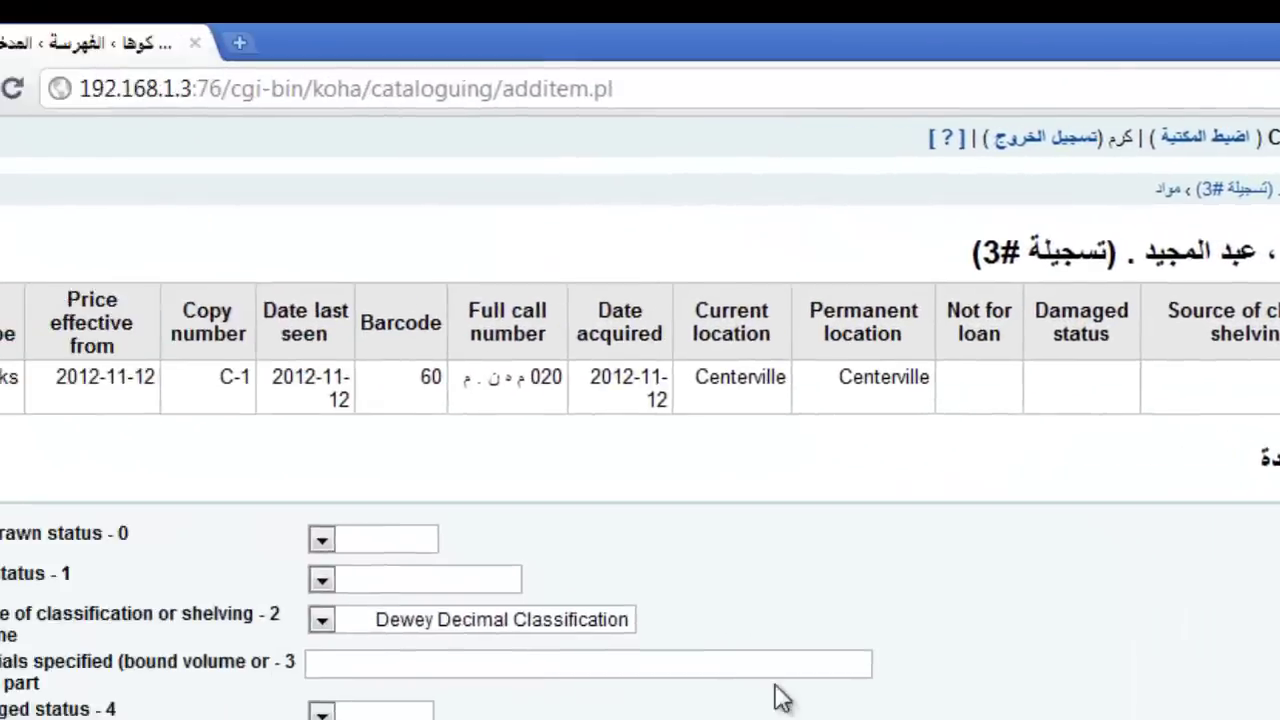
Set both the permanent and the current location of the second item to Fairfield.
scroll(1180, 690, down, 5)
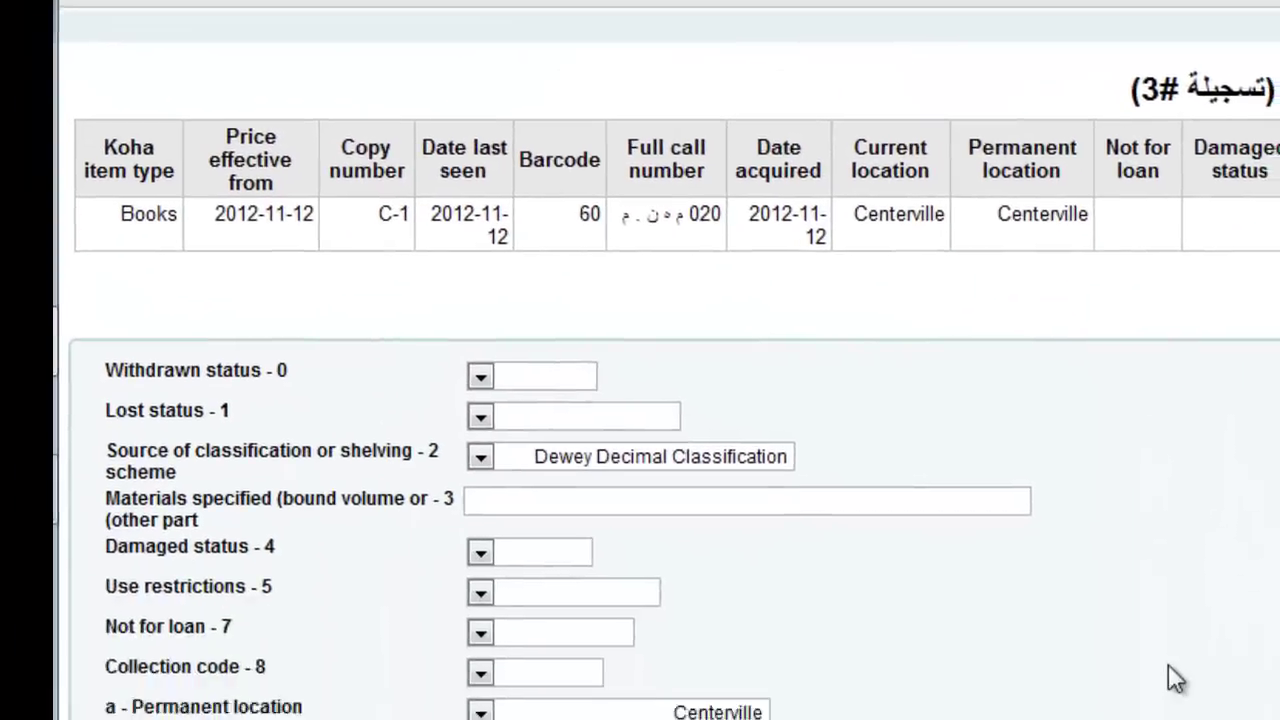
click(730, 328)
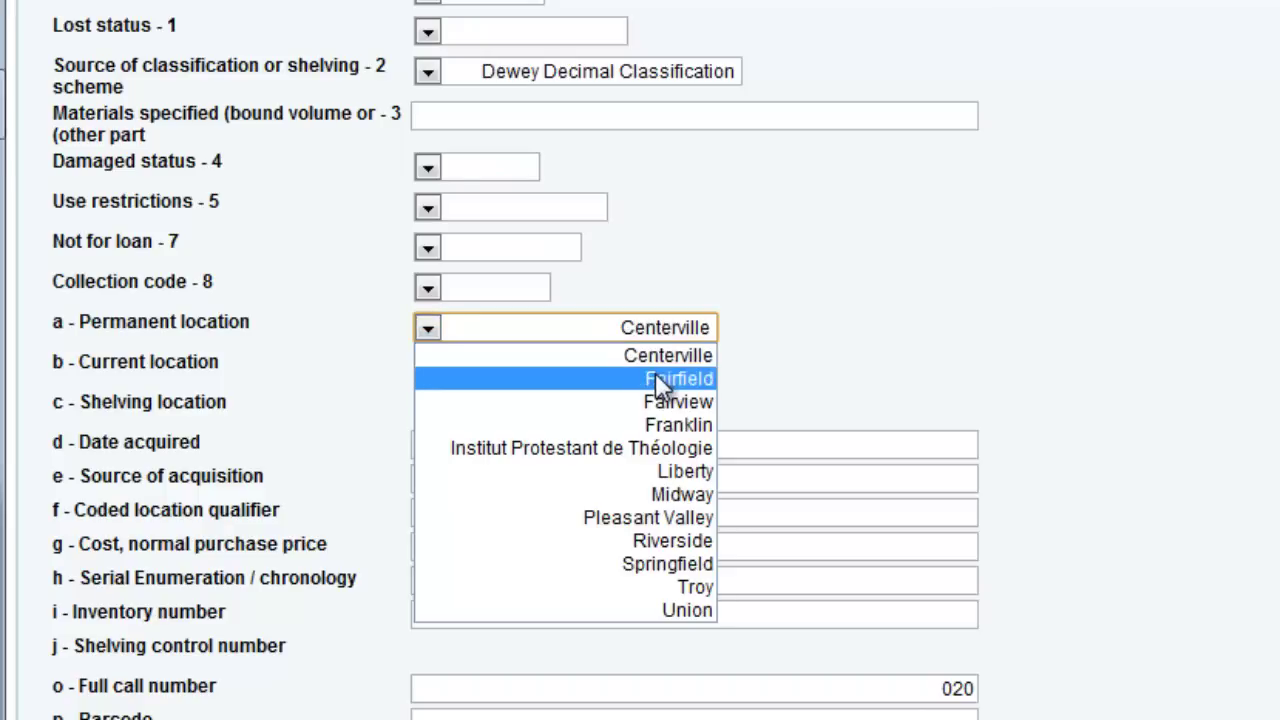
click(655, 375)
click(655, 372)
click(650, 418)
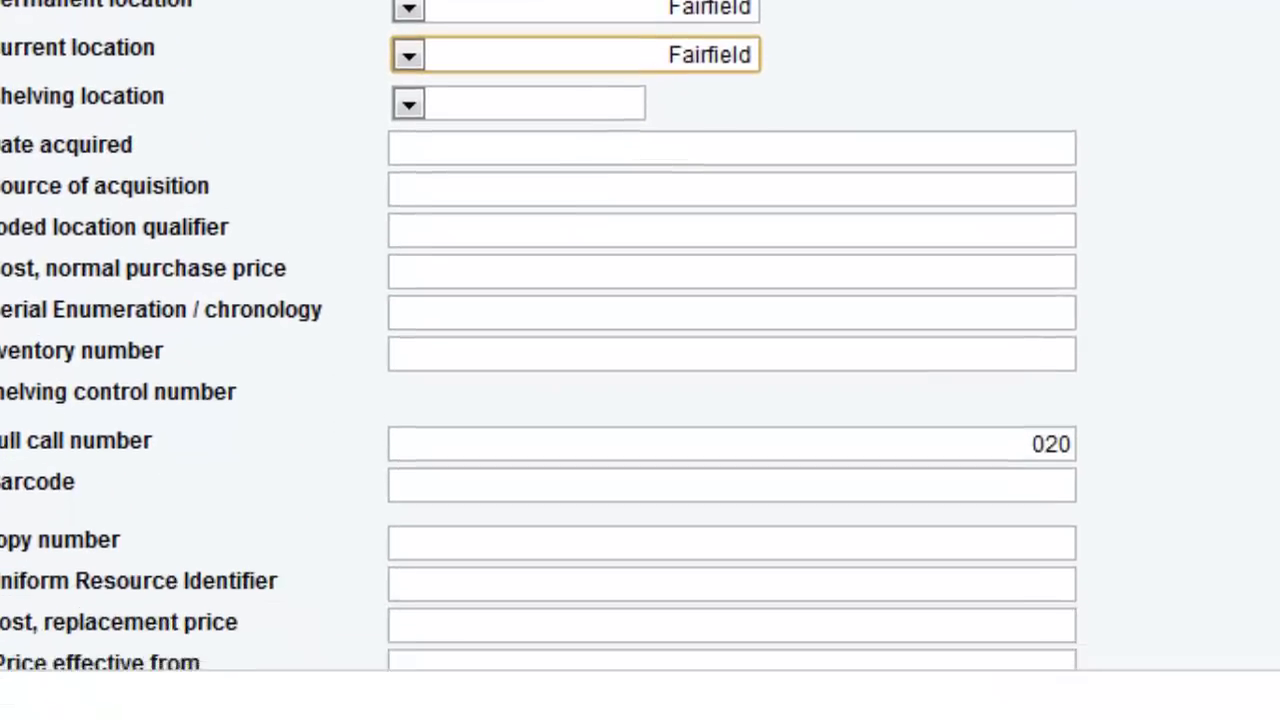
Fill the second item's full call number with the previously used value "020 م ه ن . م".
scroll(1130, 340, down, 1)
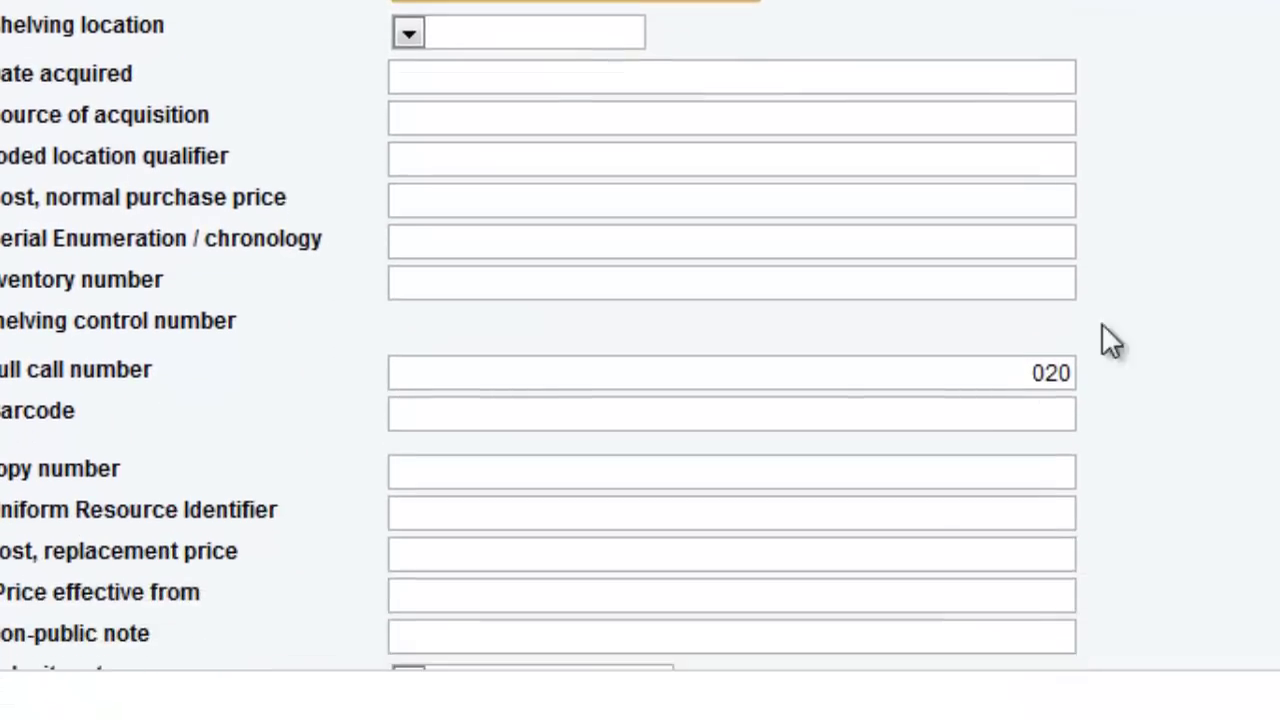
click(978, 362)
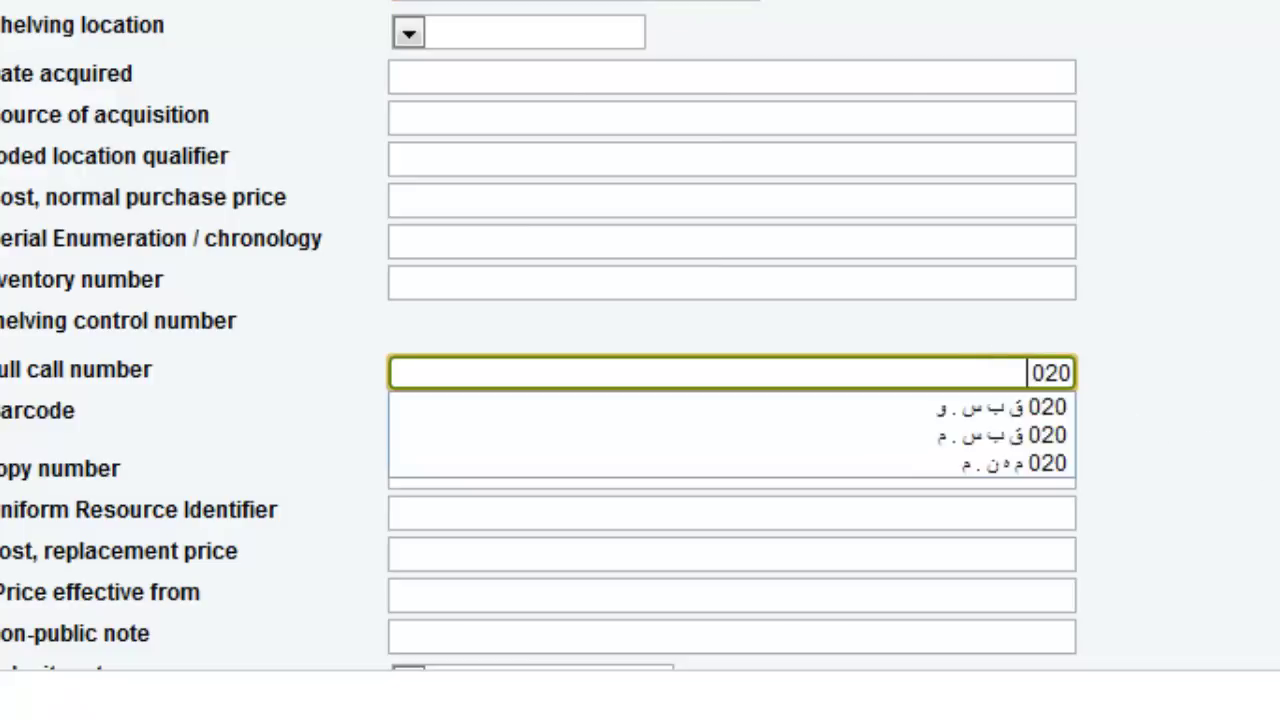
key(BackSpace)
click(956, 467)
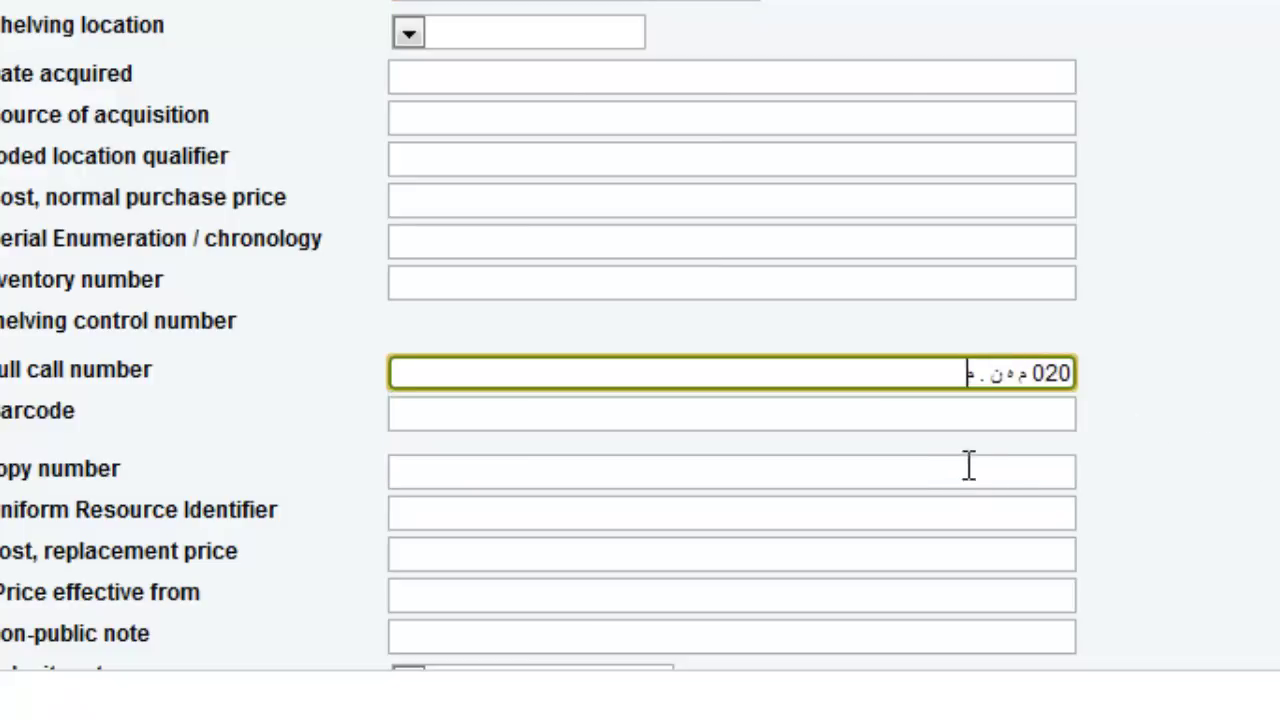
Give the second item barcode 61 and copy number C-2, and add it to the record.
click(983, 417)
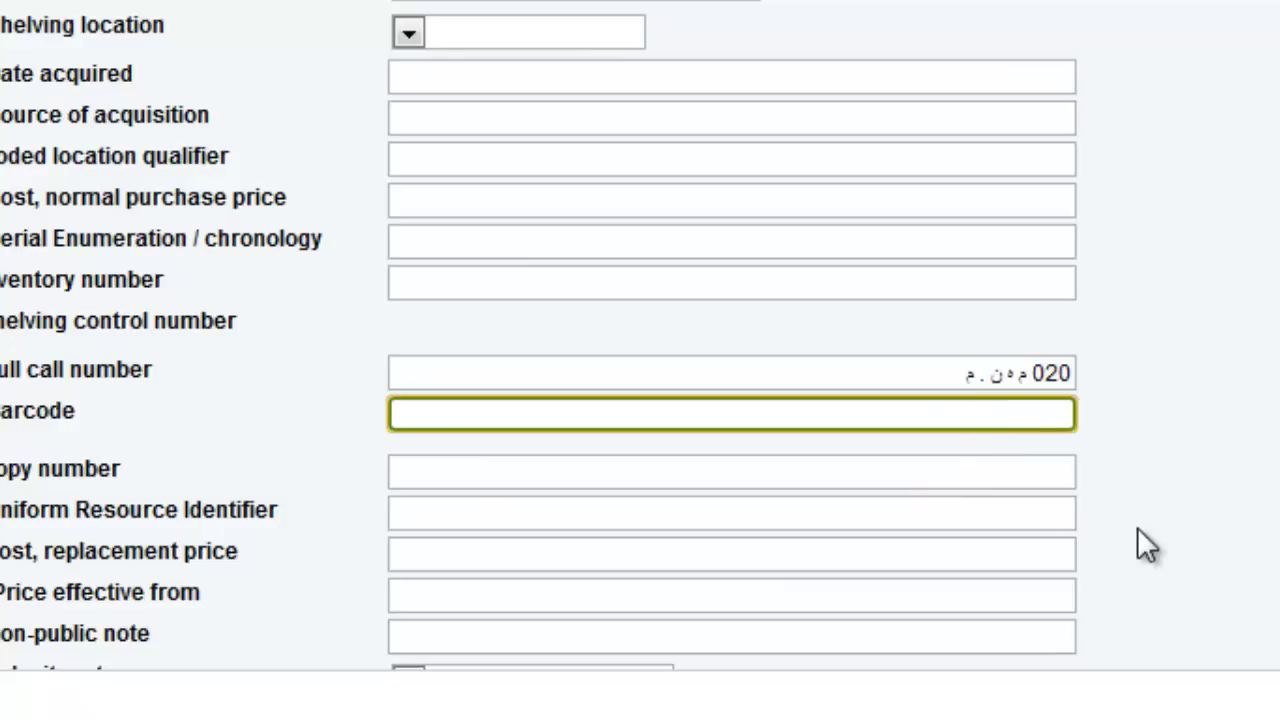
text(61)
click(942, 476)
text(C-)
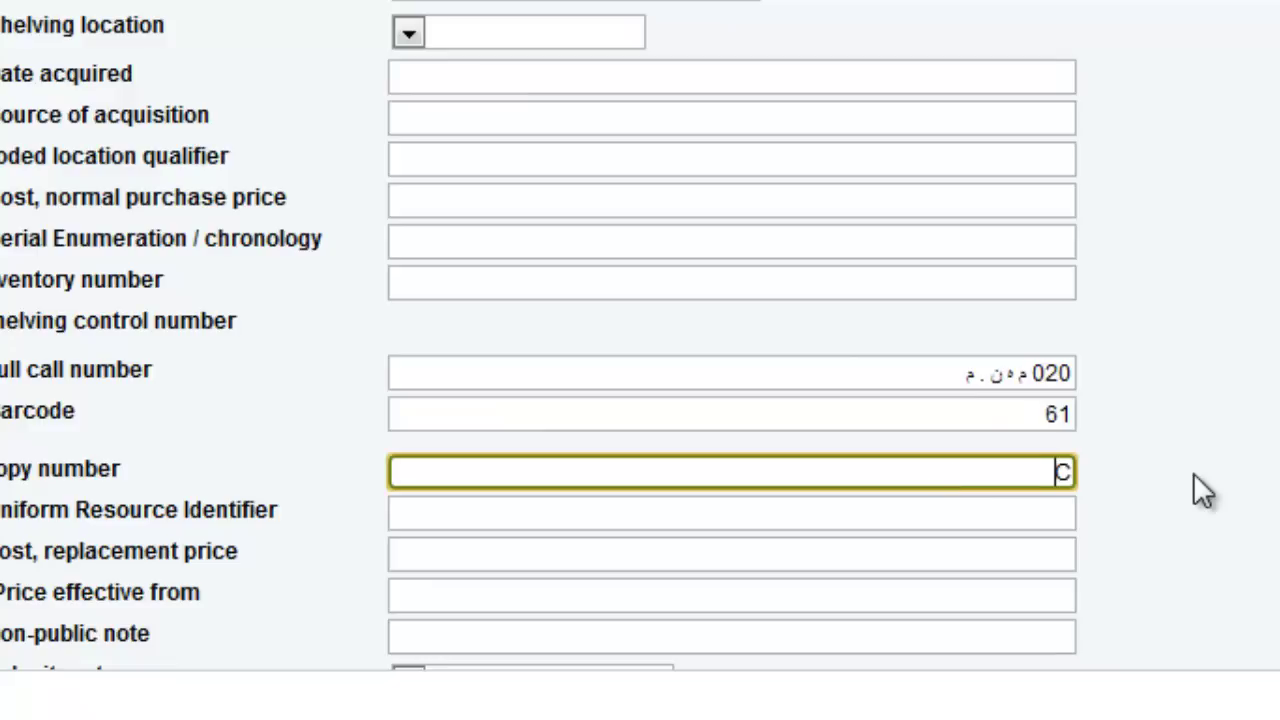
text(1)
key(BackSpace)
text(2)
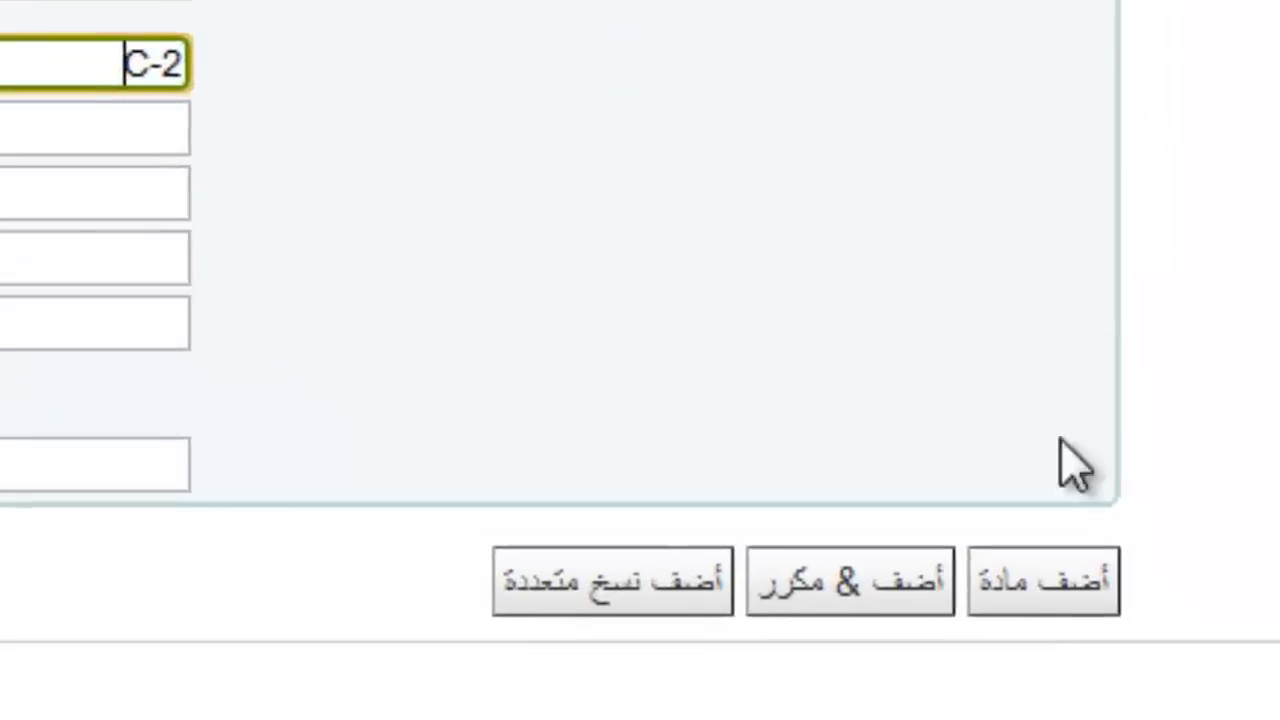
click(981, 550)
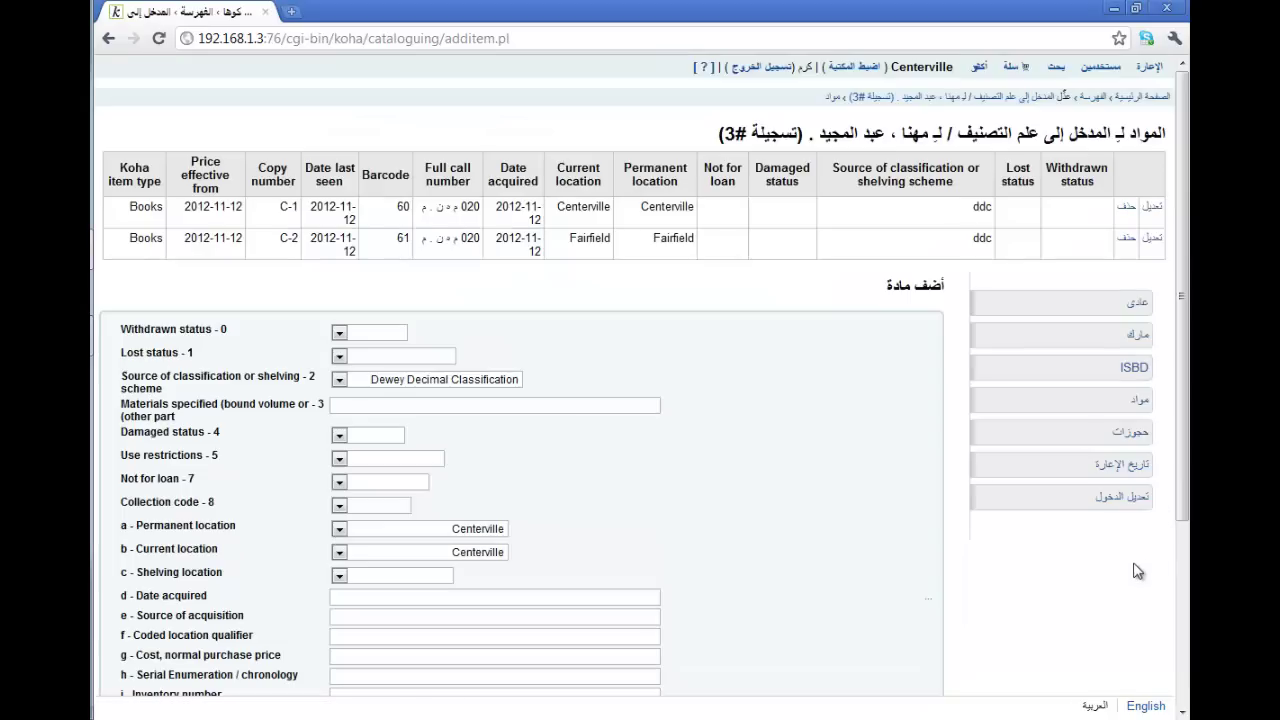
Open the normal view of the catalogued record.
click(1107, 310)
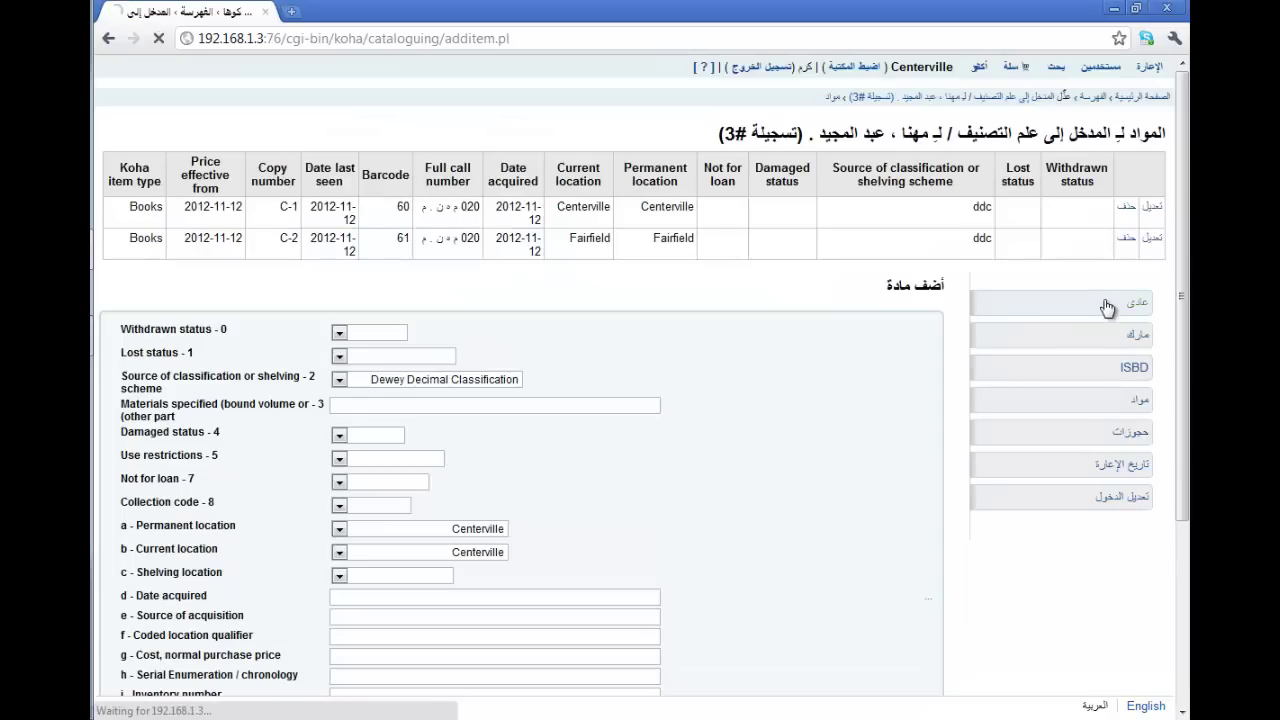